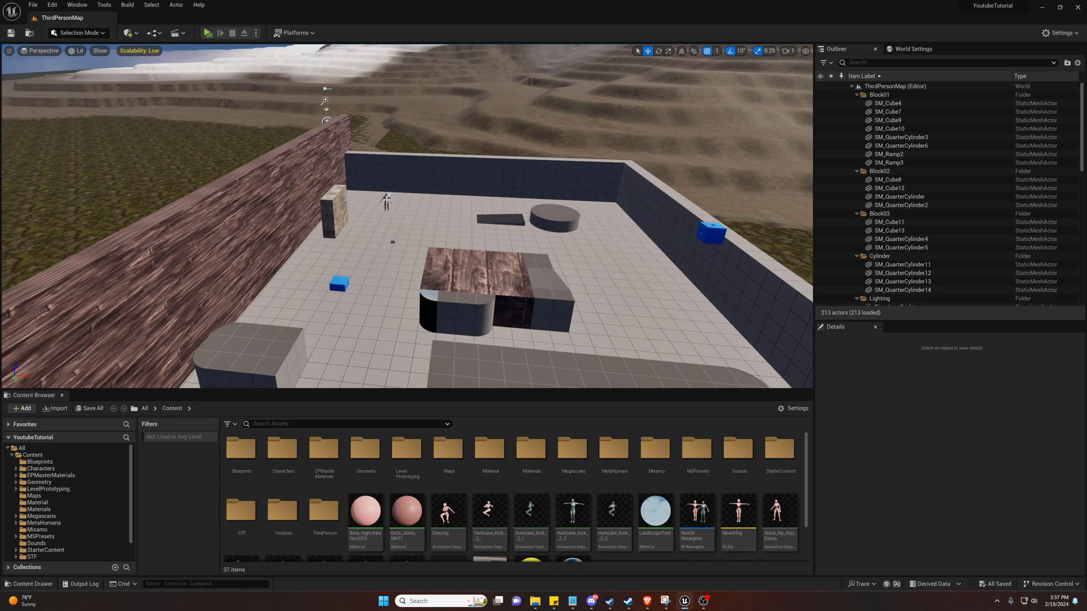
Add a level sequence to the map and save it in the Content folder as CinematicLevelSequencer
right_drag(459, 189, 459, 189)
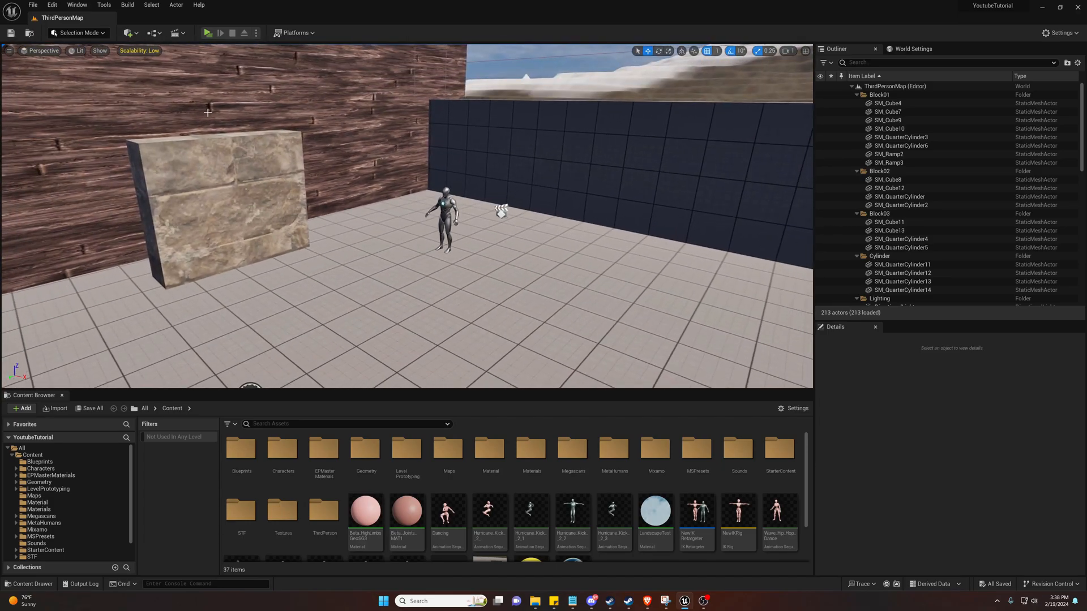
click(180, 34)
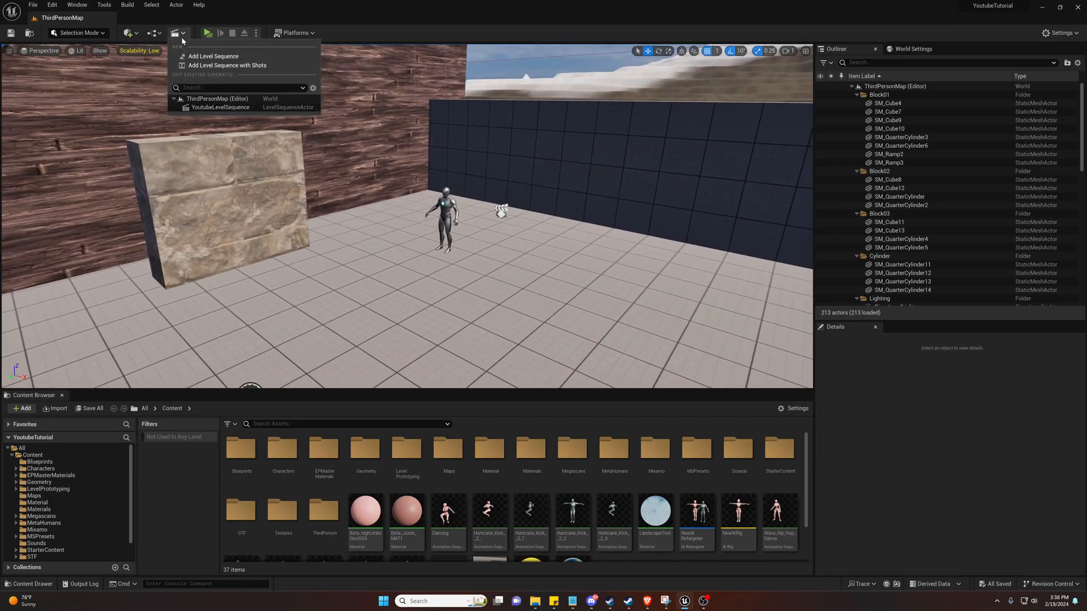
click(207, 56)
text(Cinematic)
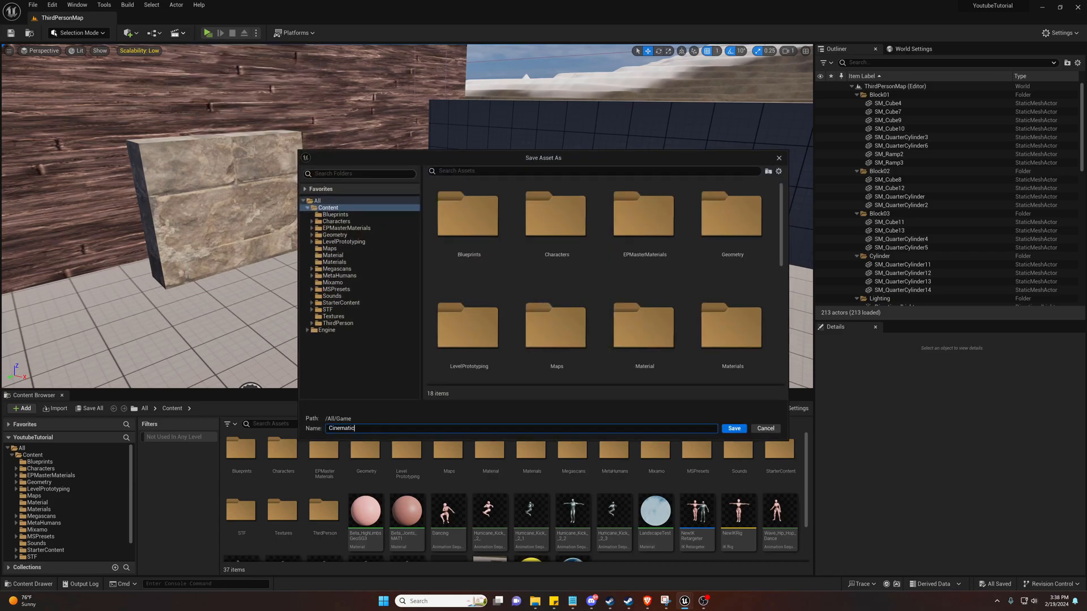
text(LevelSeque)
key(Return)
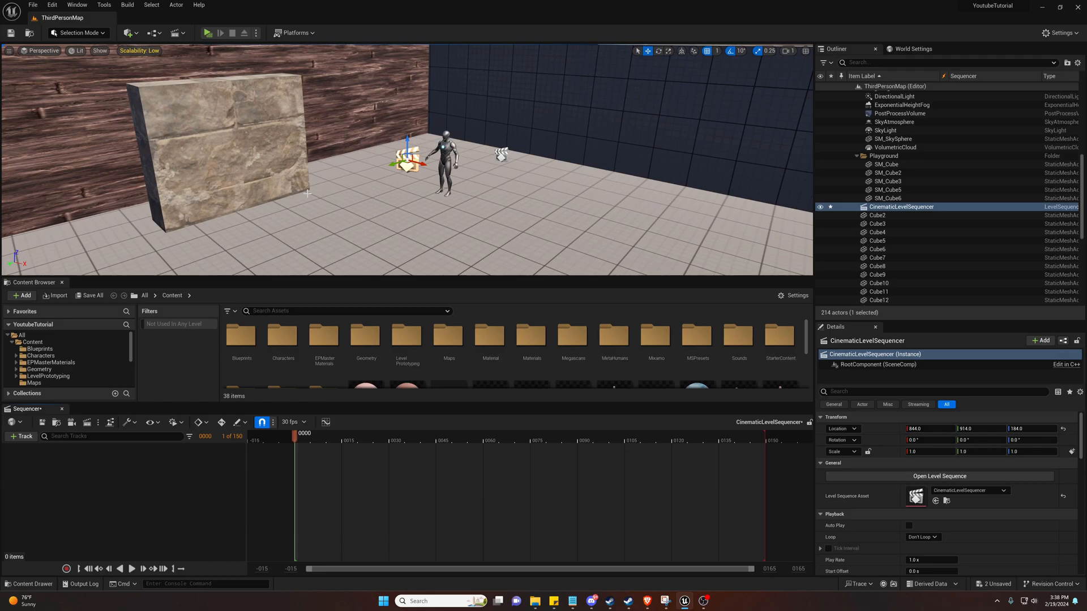
Place a Cine Camera Actor in the level and rotate it about -110° around the vertical axis to face the mannequin
click(128, 33)
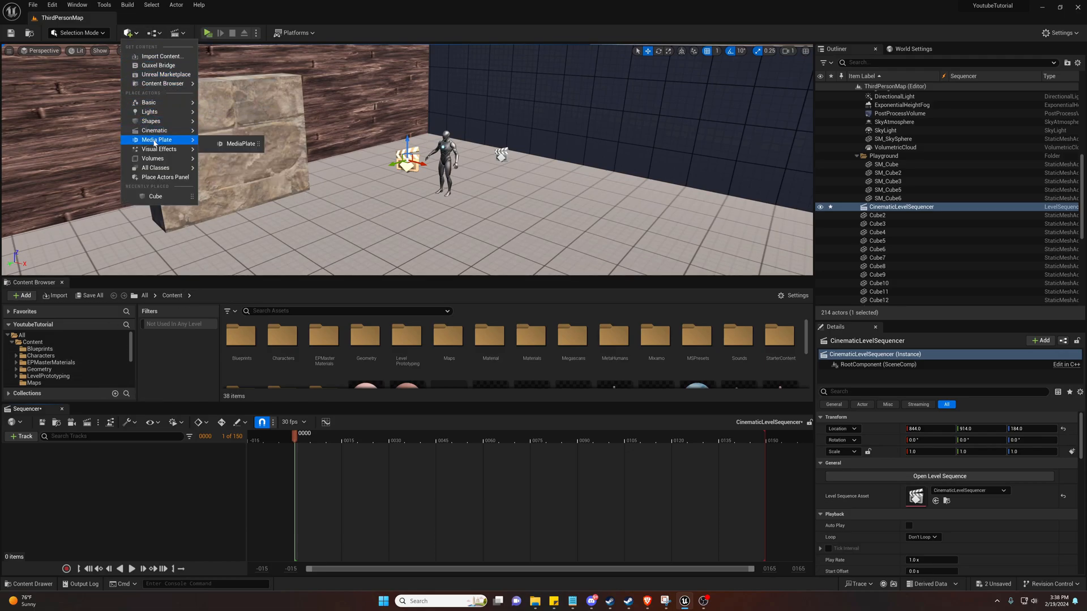
mouse_move(156, 134)
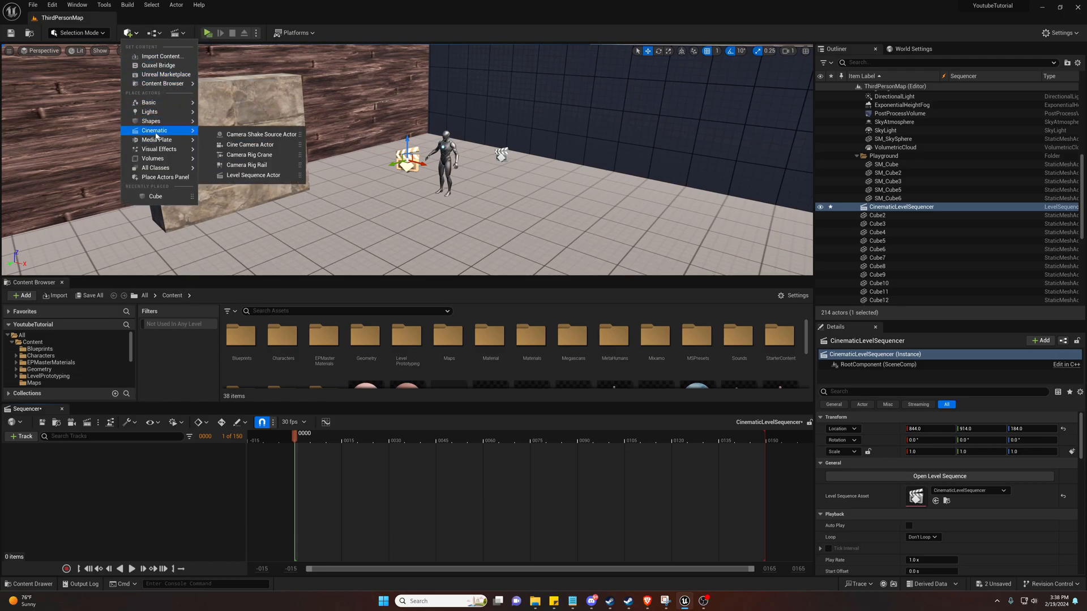
click(250, 145)
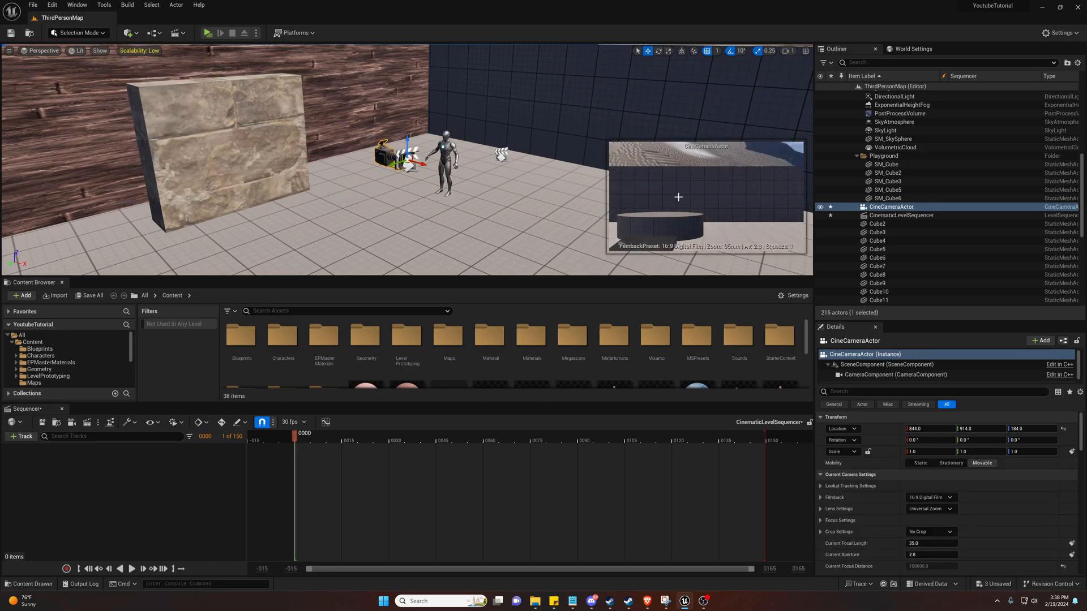
key(e)
drag(399, 168, 384, 189)
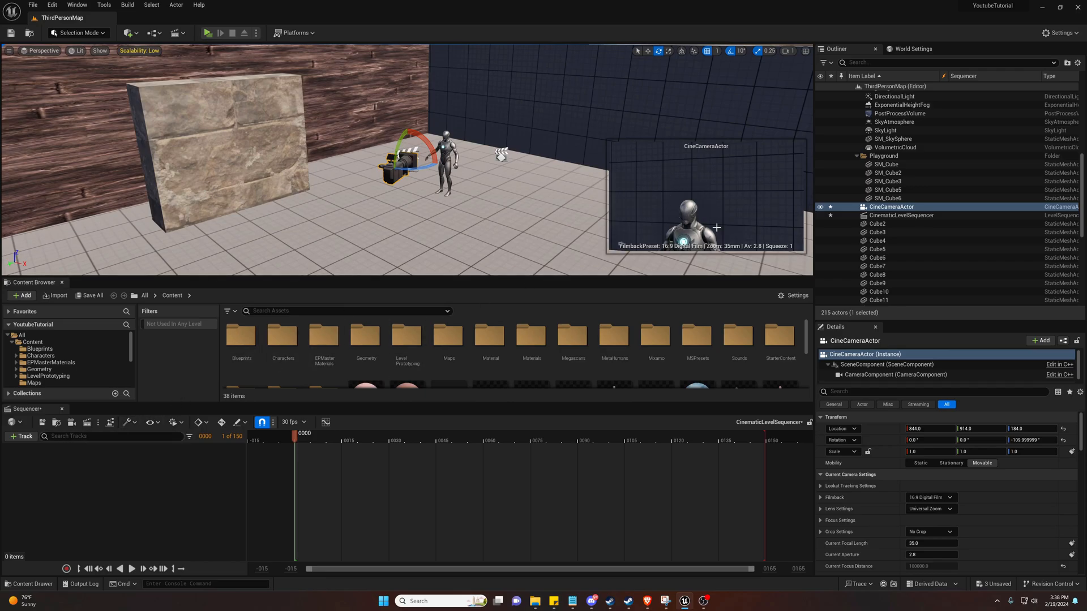
Add the CineCameraActor to the level sequence as an actor track
click(24, 437)
mouse_move(68, 286)
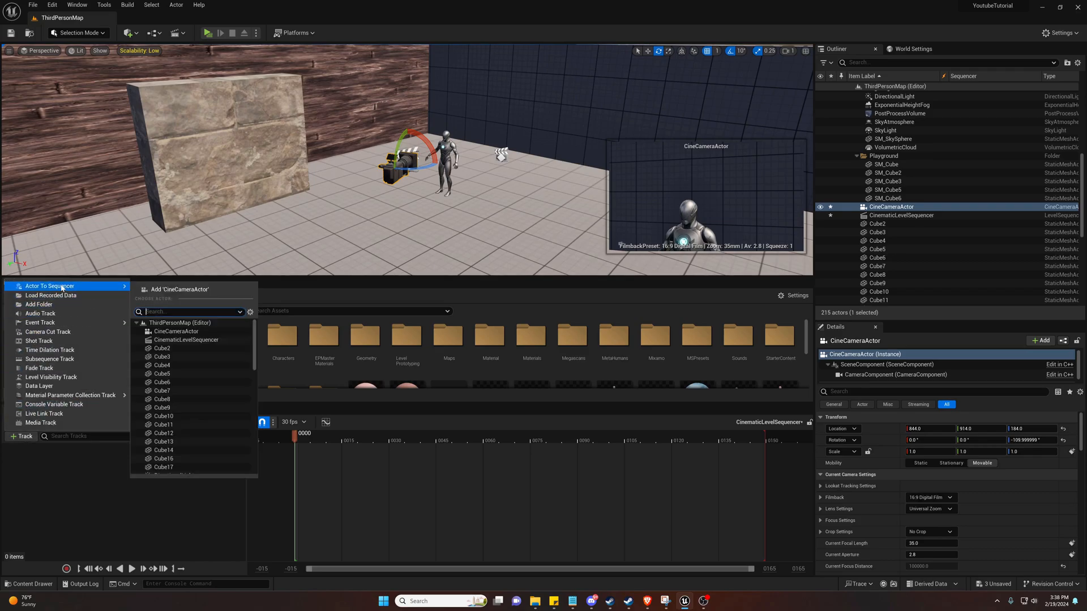
click(172, 331)
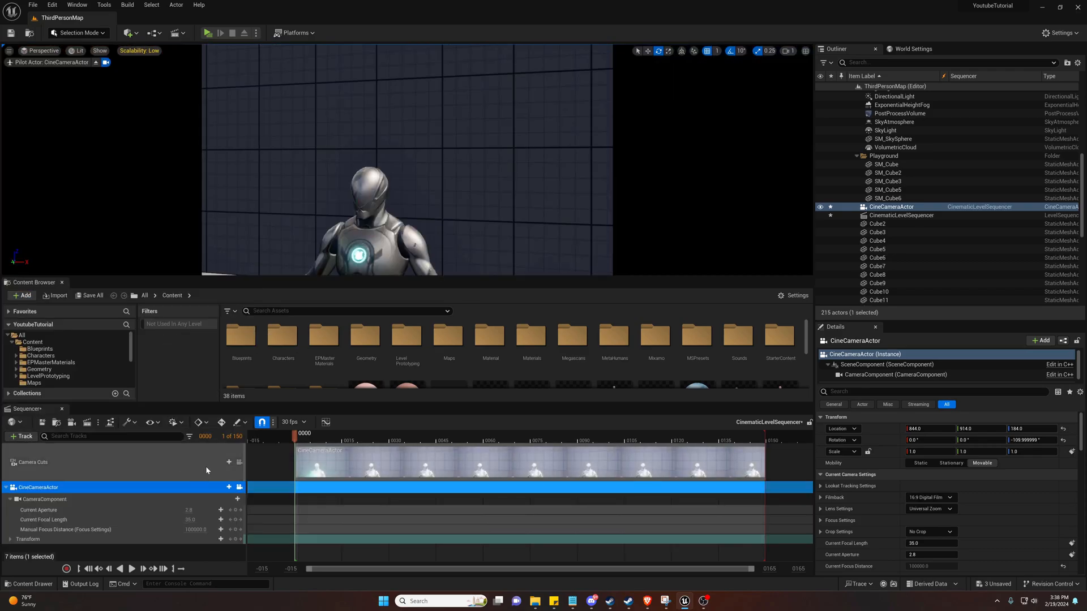
Pull the piloted camera back and tilt it slightly down to frame the mannequin from head to shins
key(s)
right_drag(408, 160, 429, 176)
key(w)
right_drag(728, 252, 735, 253)
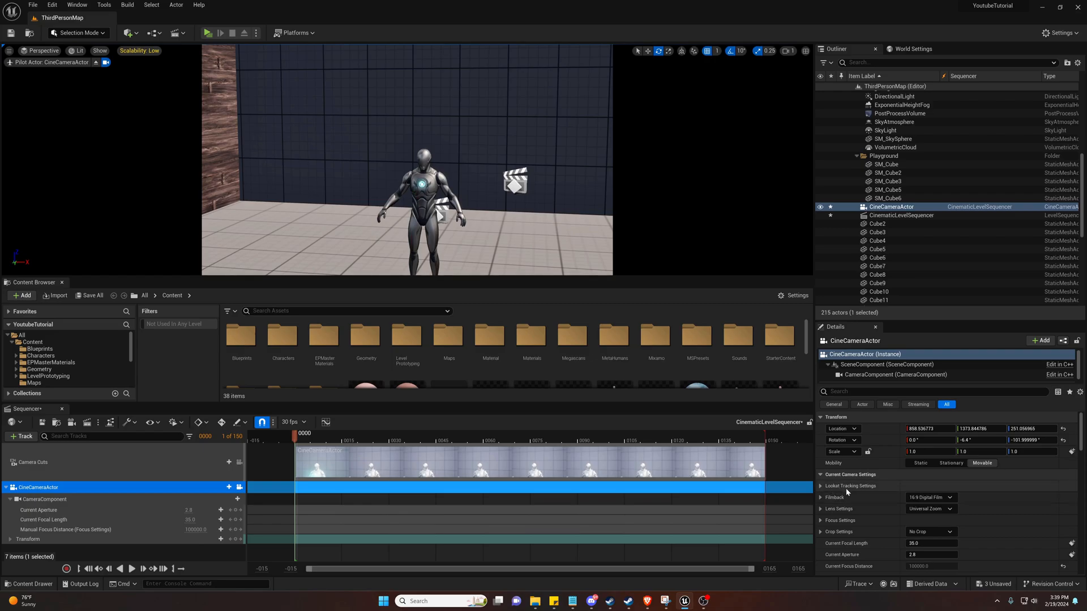
Enable look-at tracking on the camera with SKM_Manny as the actor to track, and allow roll
click(821, 486)
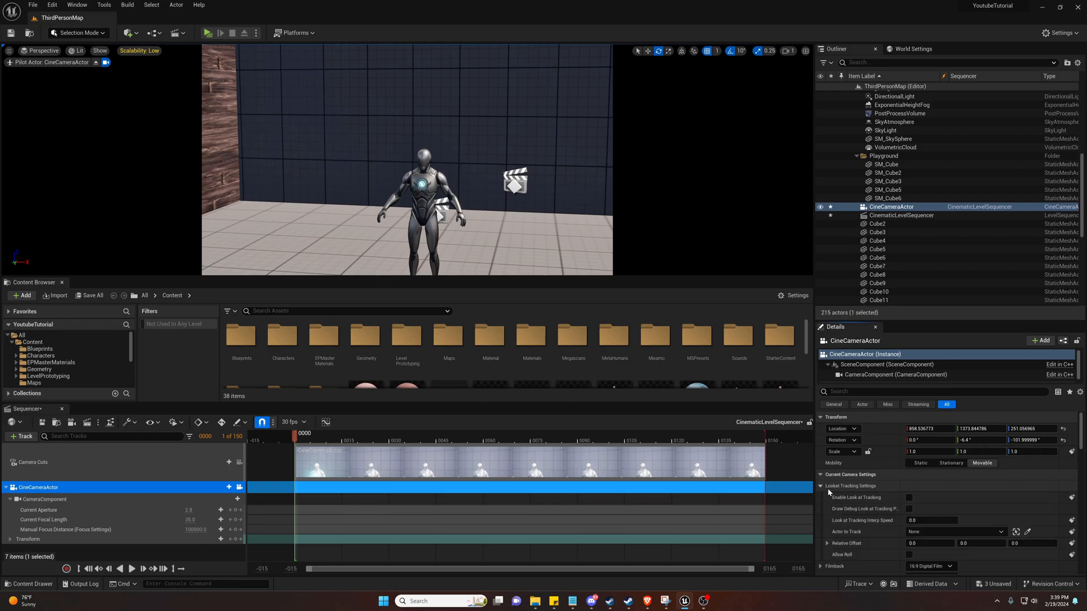
scroll(849, 495, down, 1)
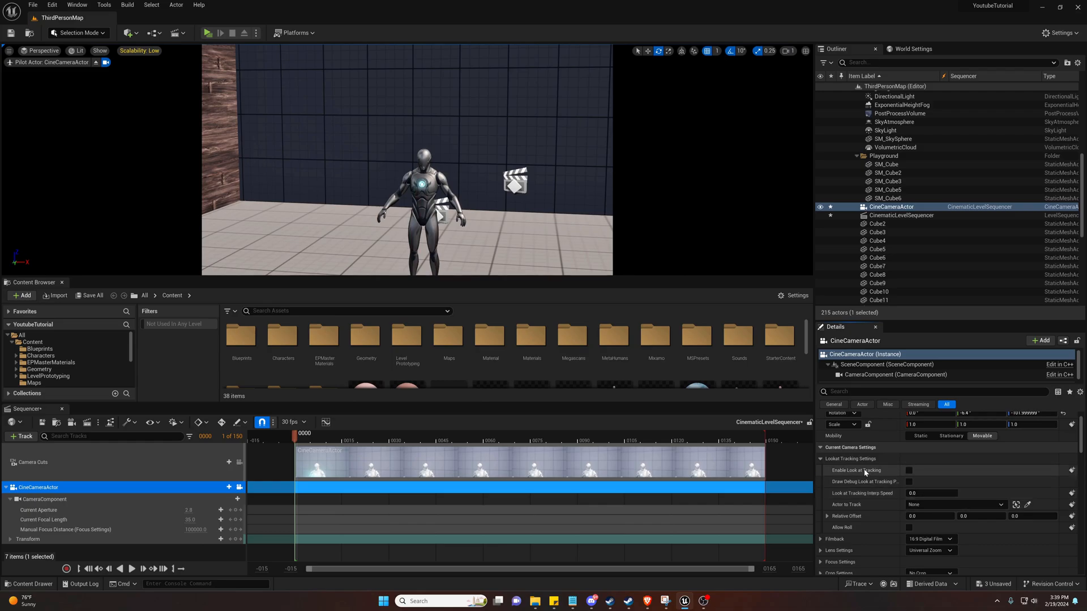
click(909, 470)
click(909, 470)
click(908, 471)
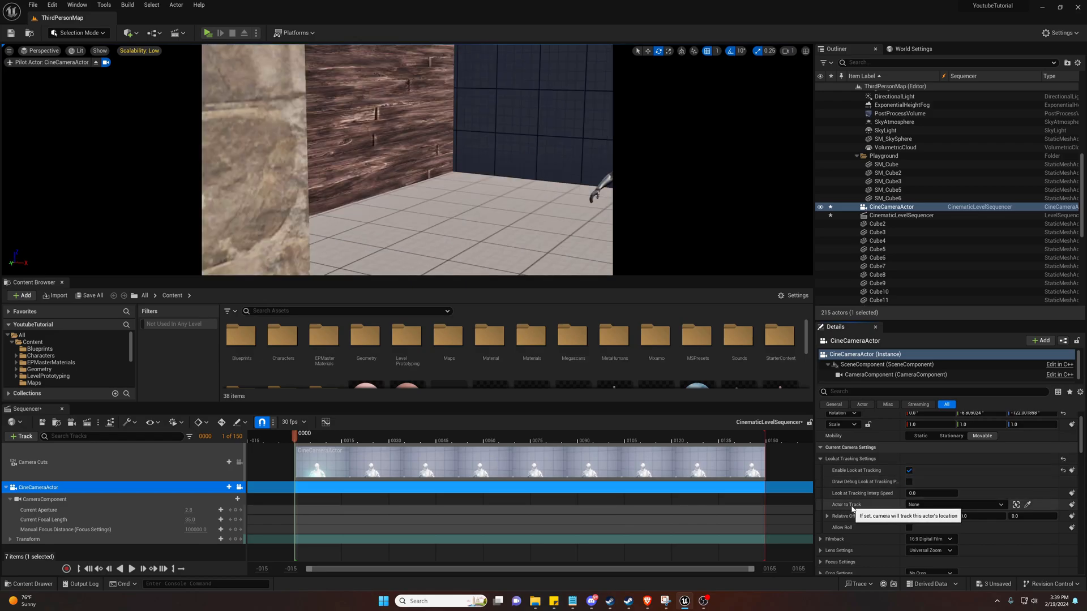
click(920, 505)
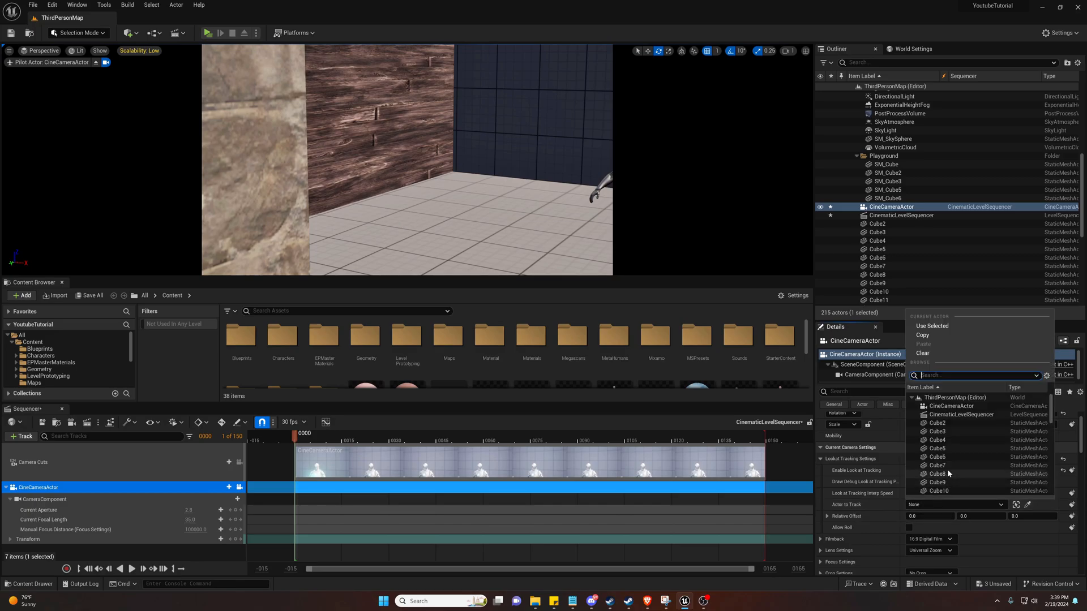
text(manny)
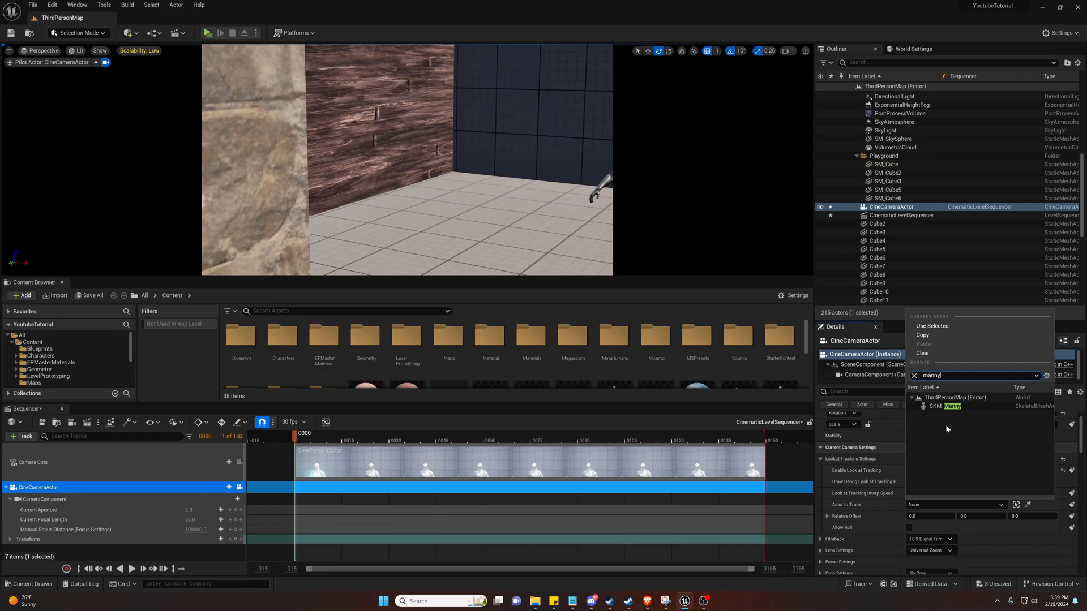
click(942, 406)
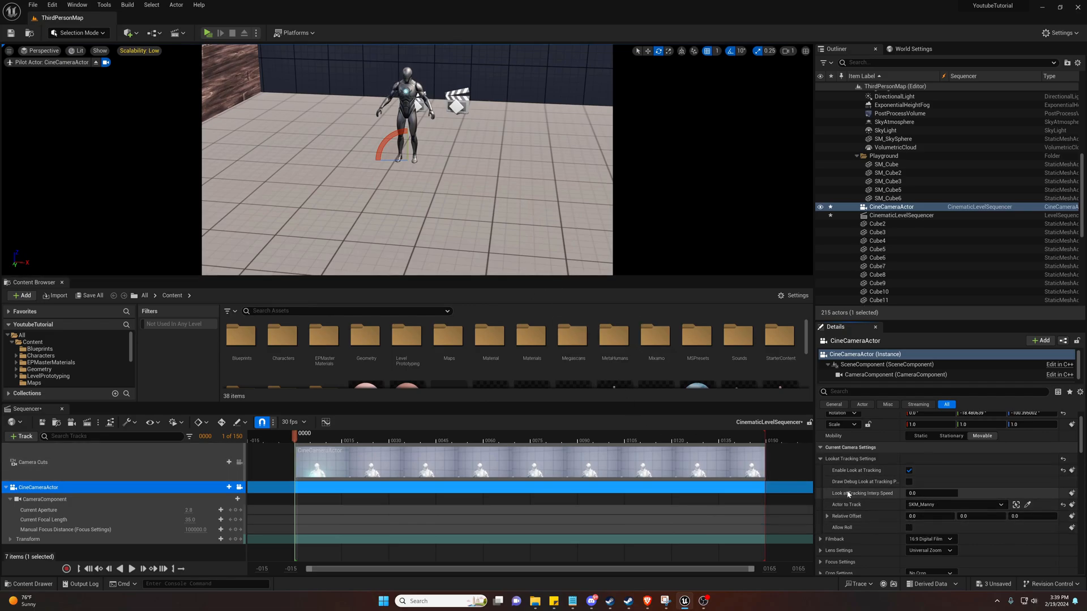
click(908, 528)
Set the camera's focus method to Tracking with SKM_Manny as the actor to track
scroll(895, 545, down, 1)
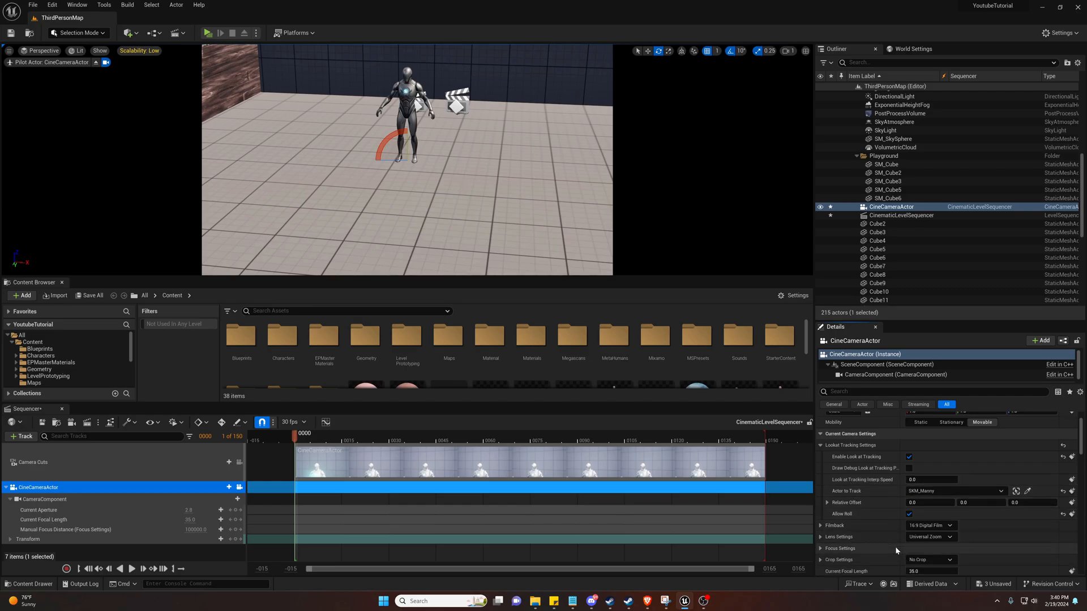
scroll(894, 546, down, 2)
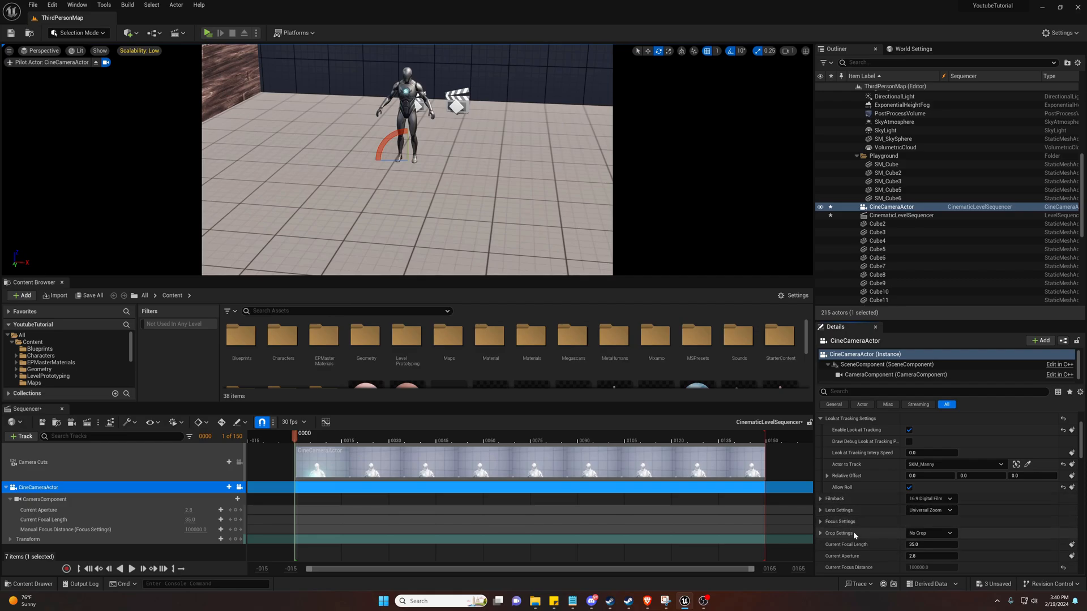
scroll(852, 527, down, 4)
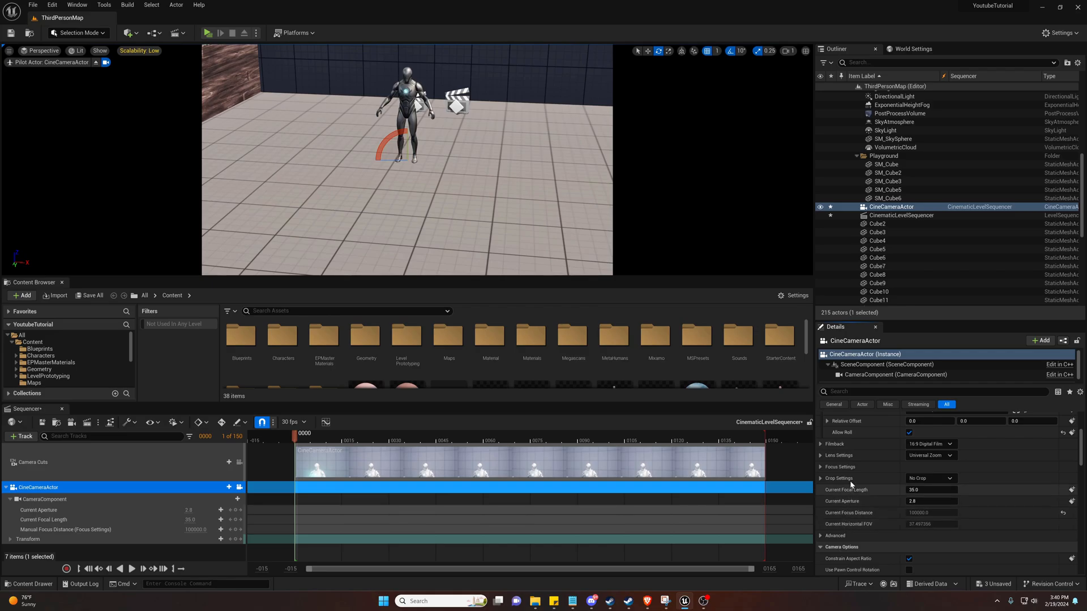
scroll(847, 448, up, 1)
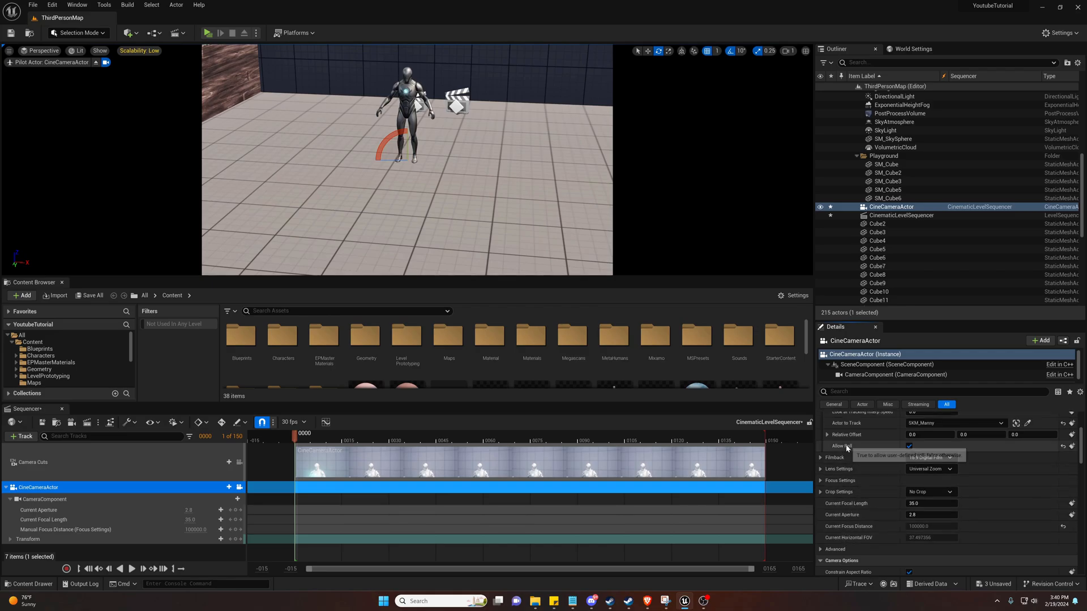
click(820, 481)
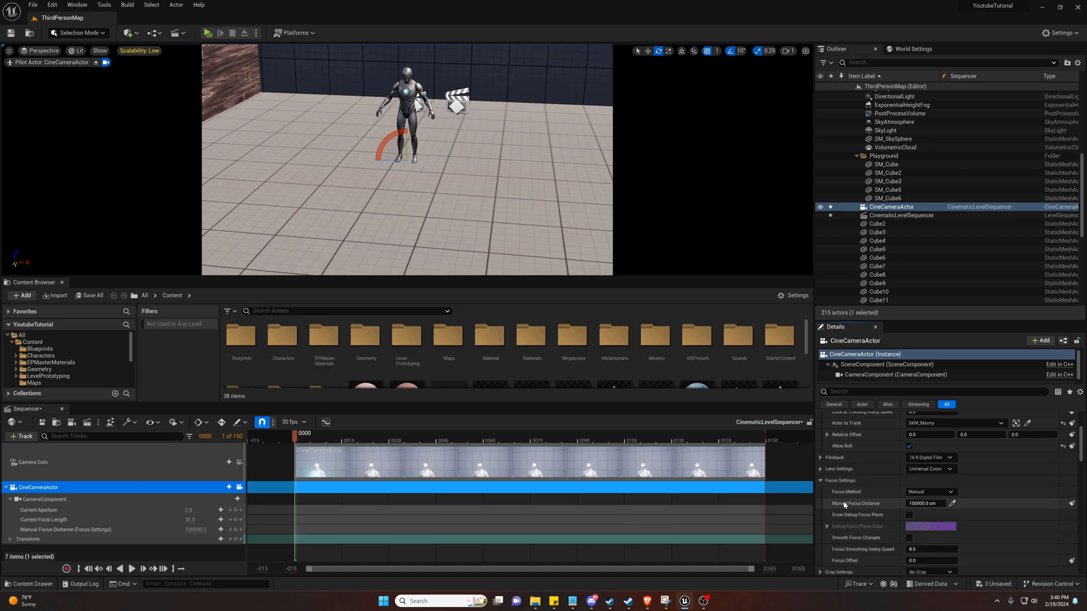
scroll(822, 481, down, 2)
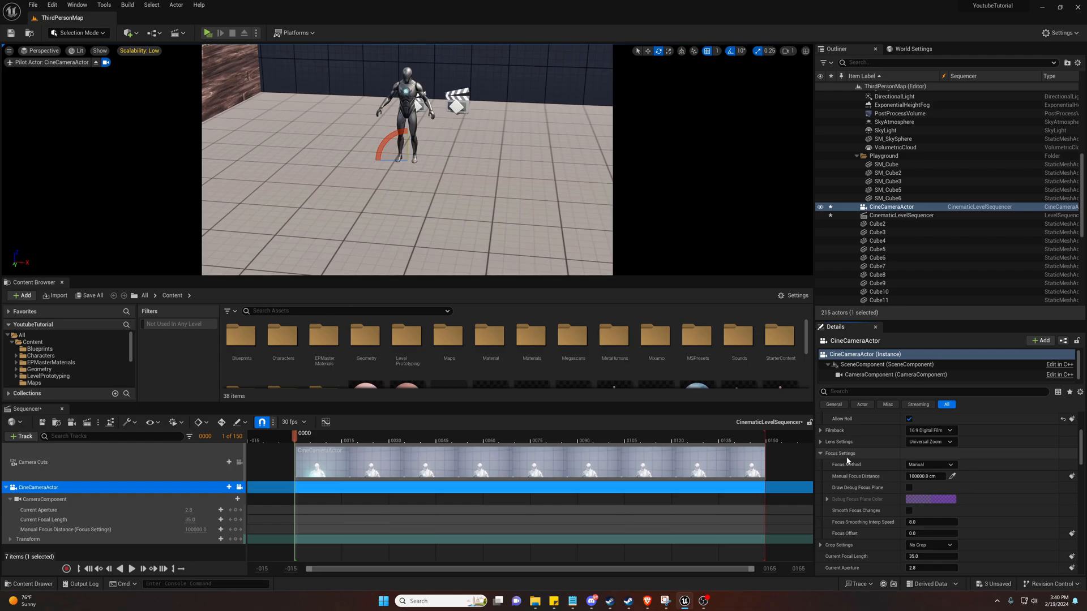
click(921, 466)
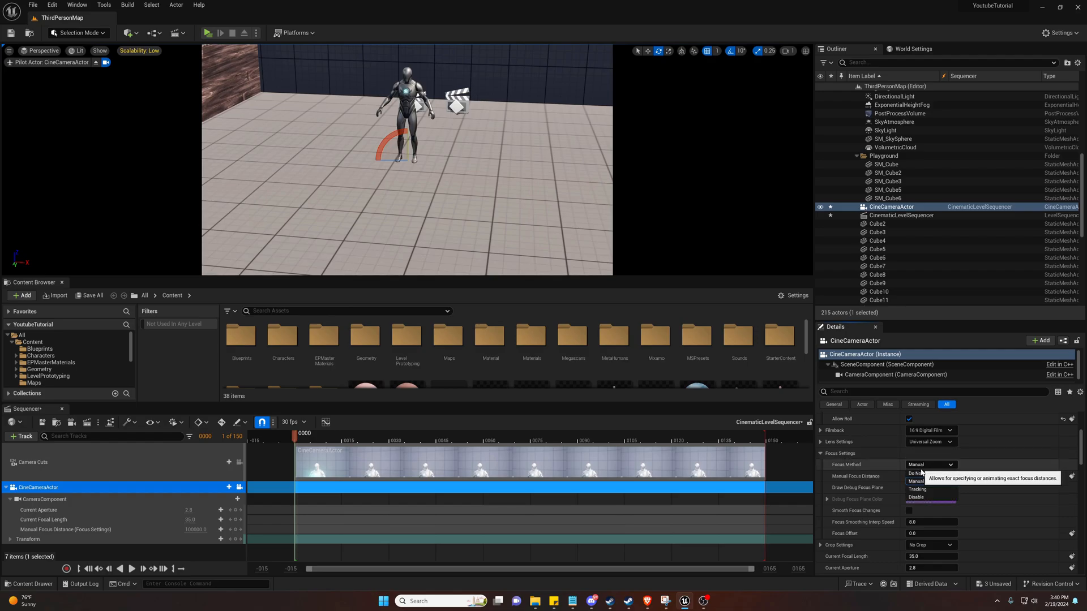
click(917, 490)
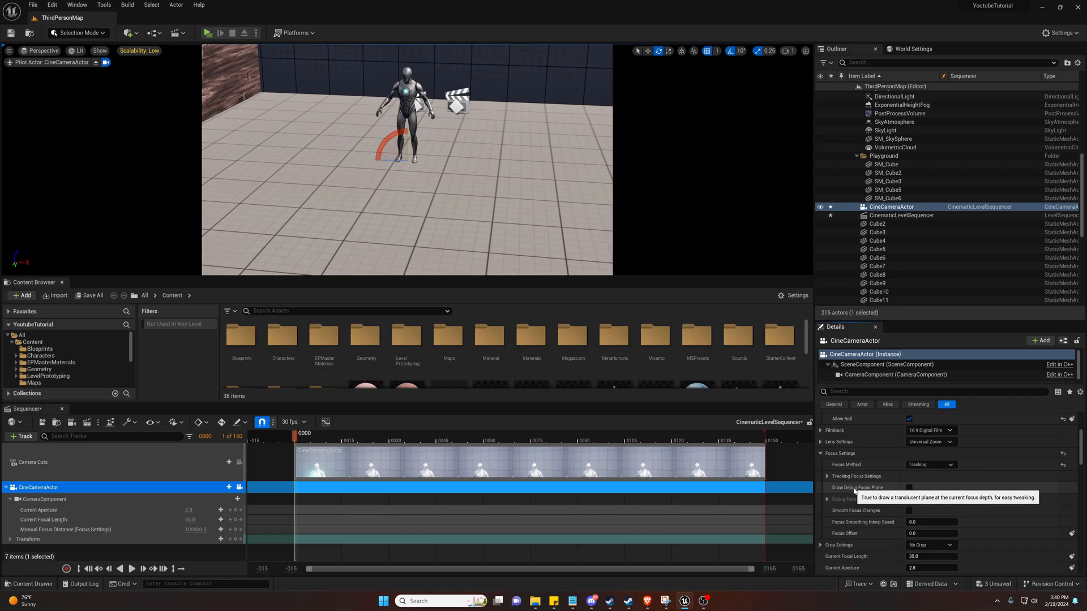
click(827, 477)
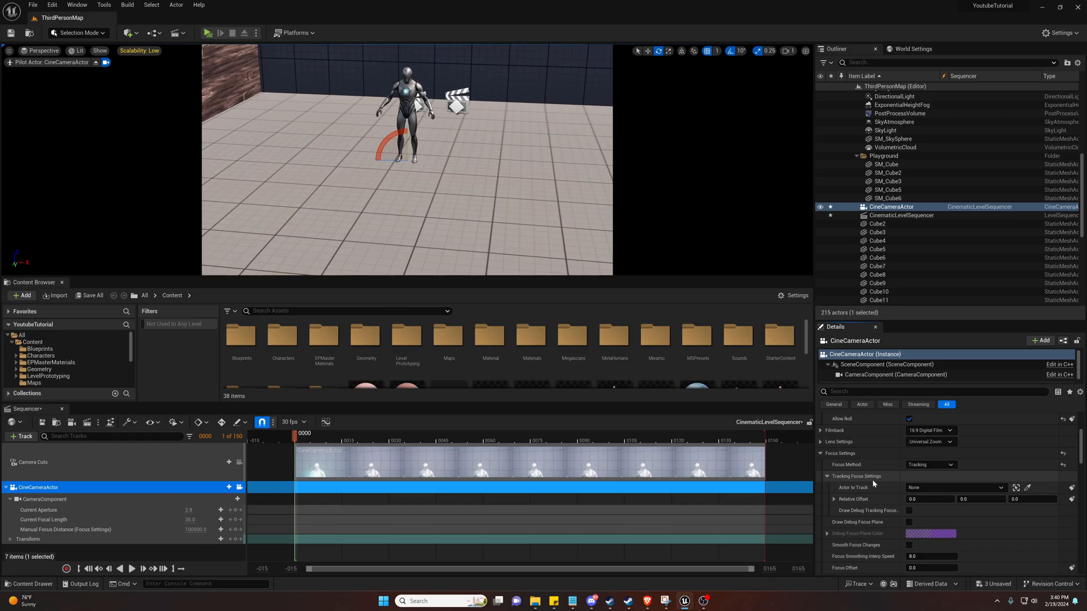
click(927, 489)
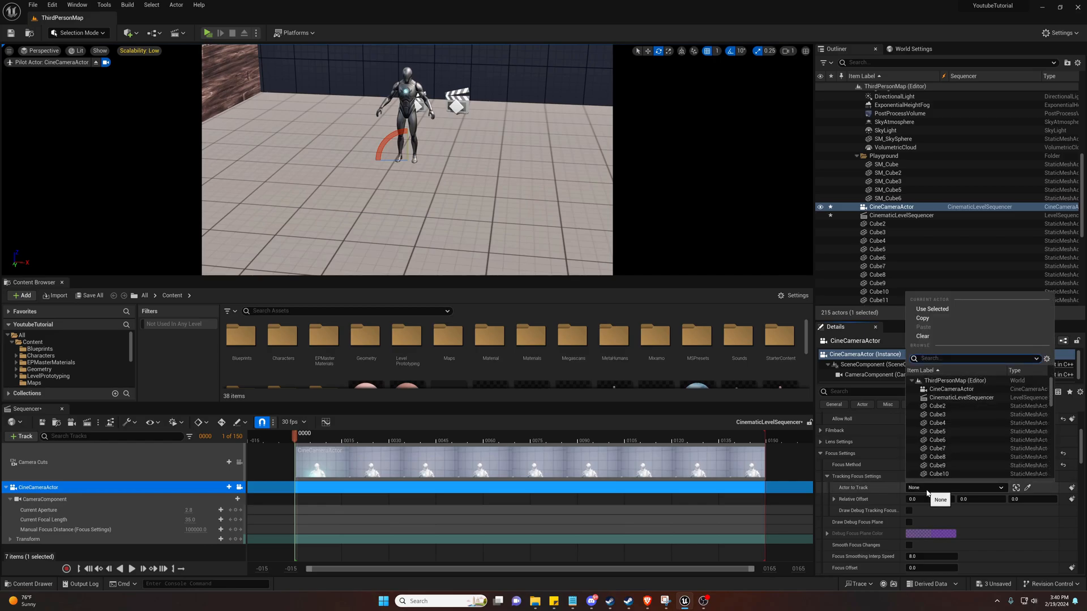
text(manny)
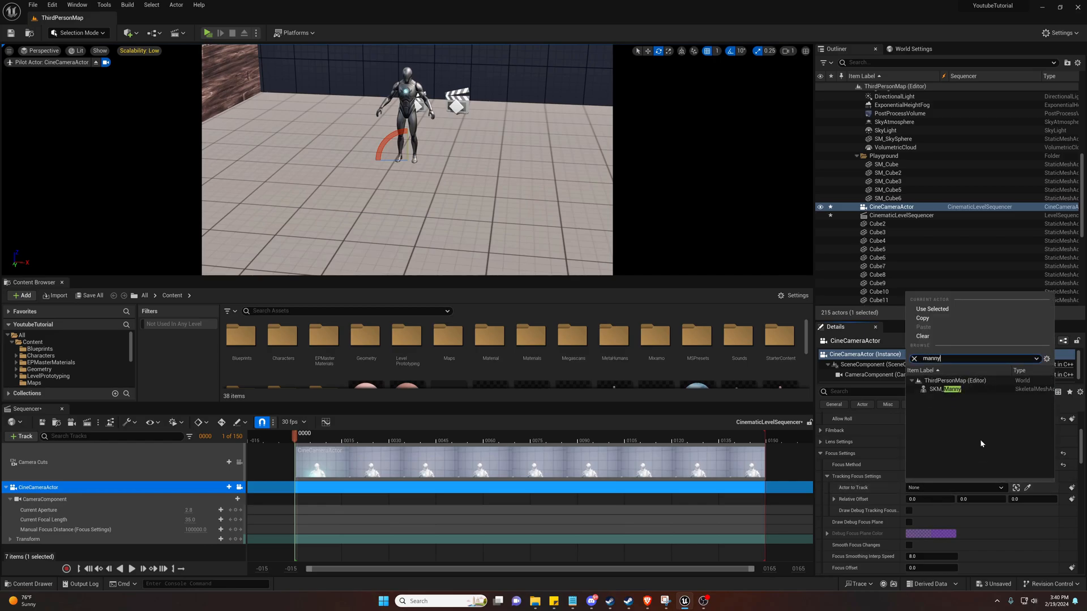
click(956, 391)
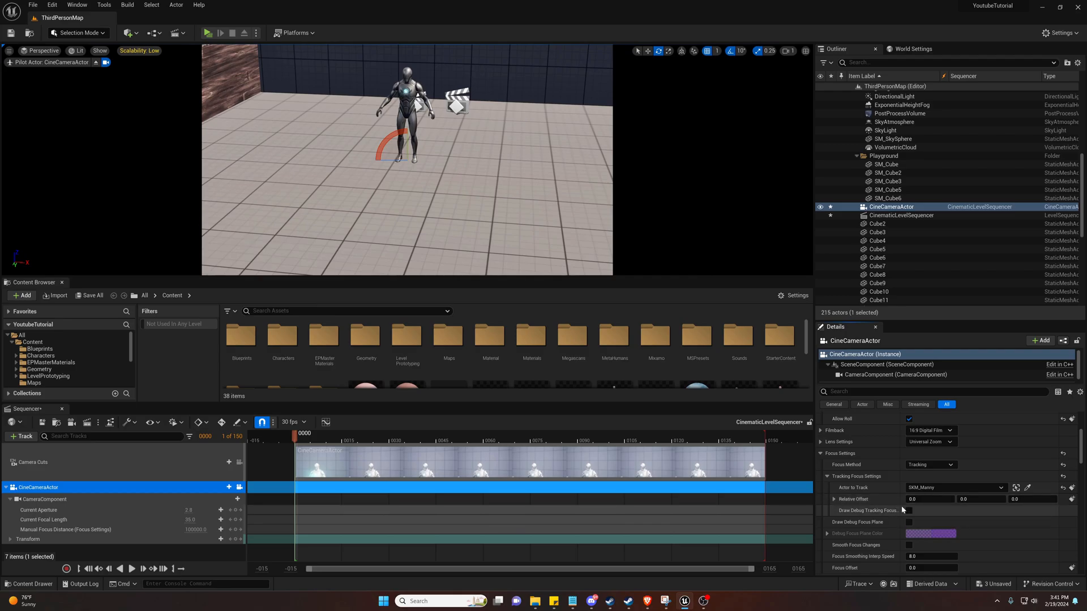
Turn off the camera's look-at tracking, clearing its tracked actor and disallowing roll
scroll(899, 510, up, 3)
click(909, 484)
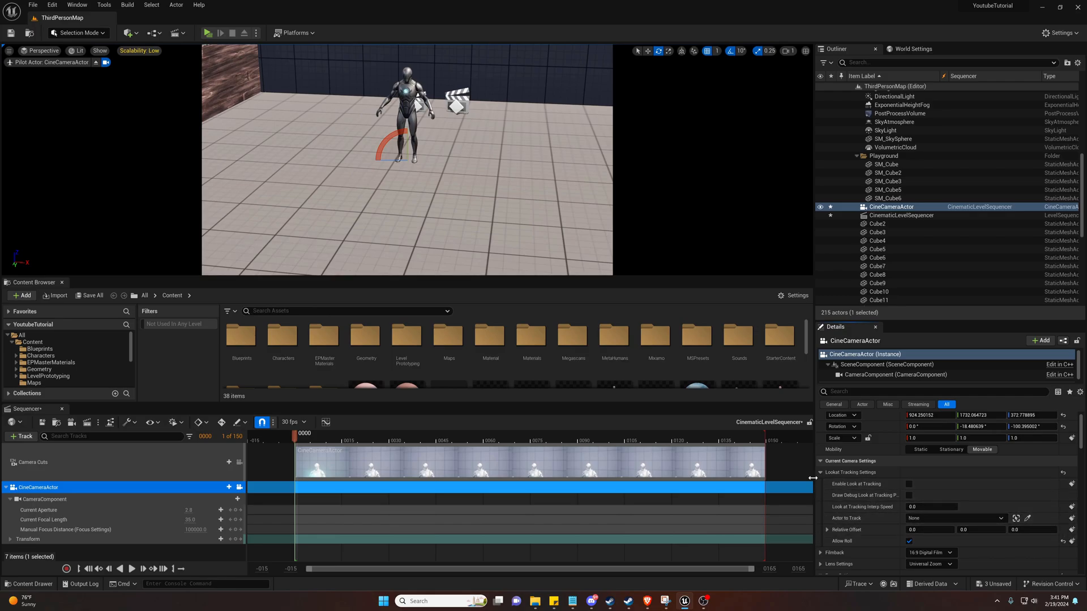
click(821, 473)
click(820, 473)
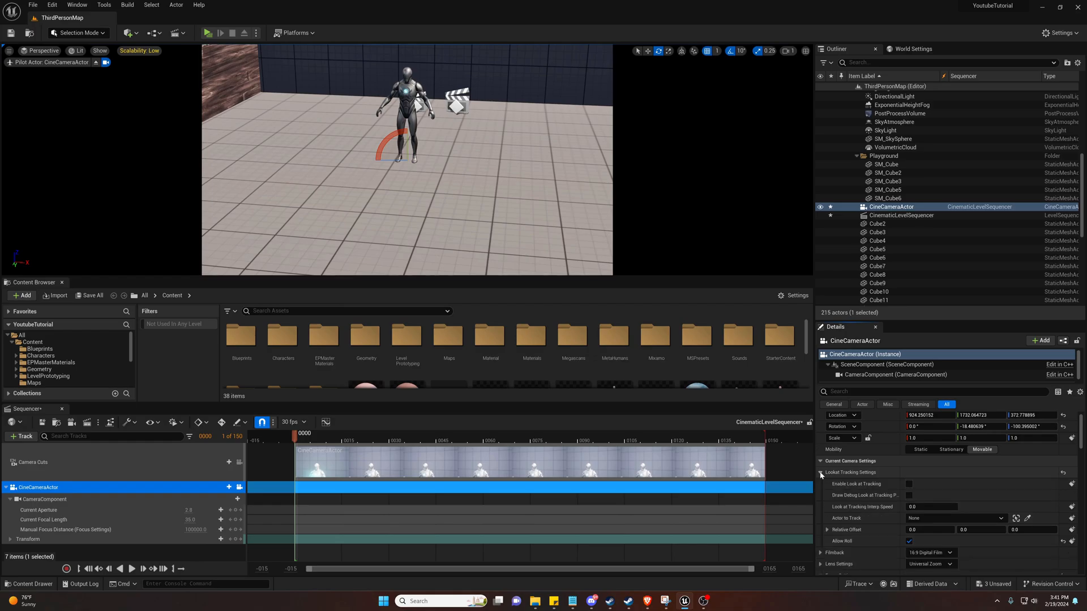
click(821, 473)
click(909, 541)
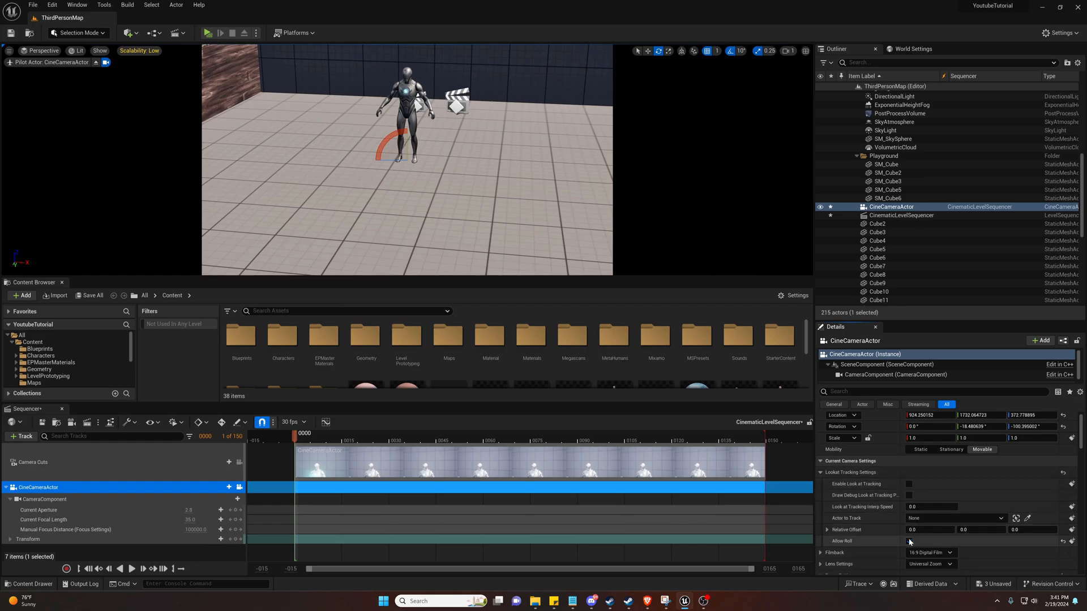
click(820, 472)
Examine the cine camera's remaining filmback, lens, crop, camera and post-process settings, collapsing the focus settings
scroll(893, 494, down, 2)
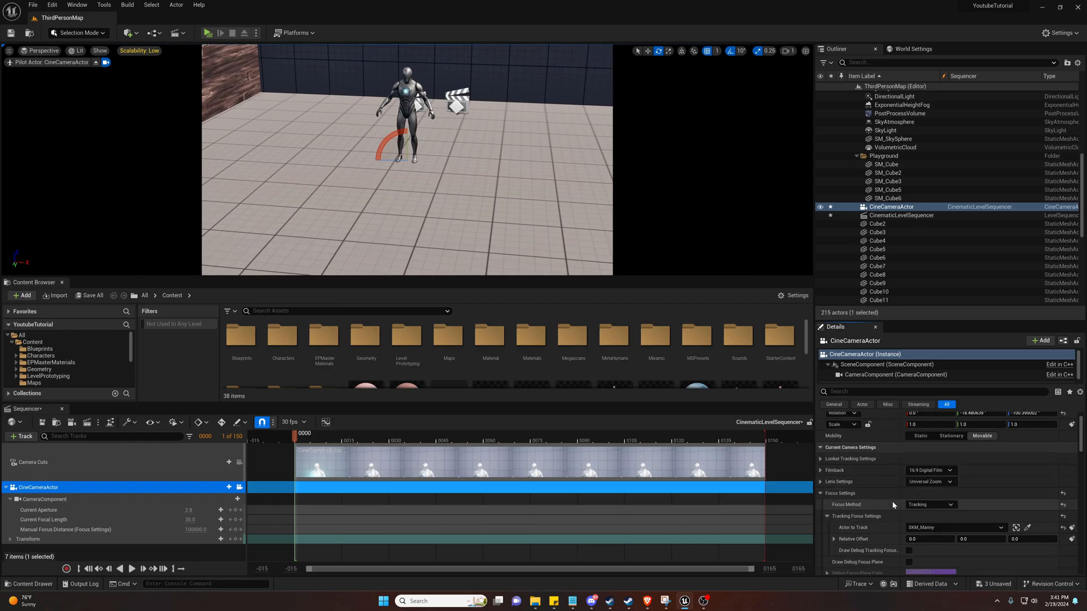
scroll(889, 500, down, 2)
click(820, 454)
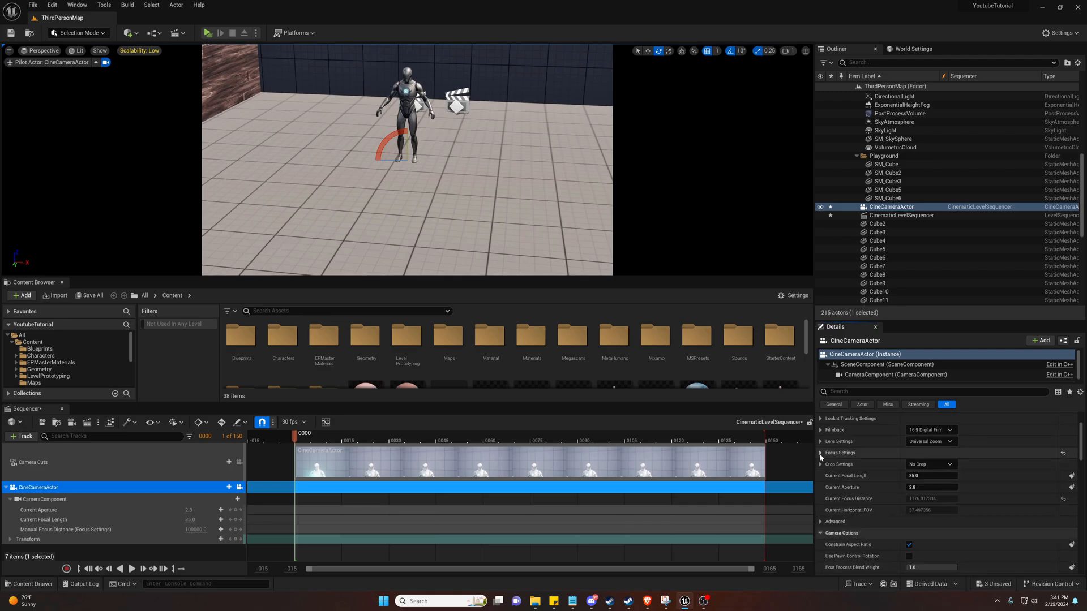
scroll(832, 461, down, 10)
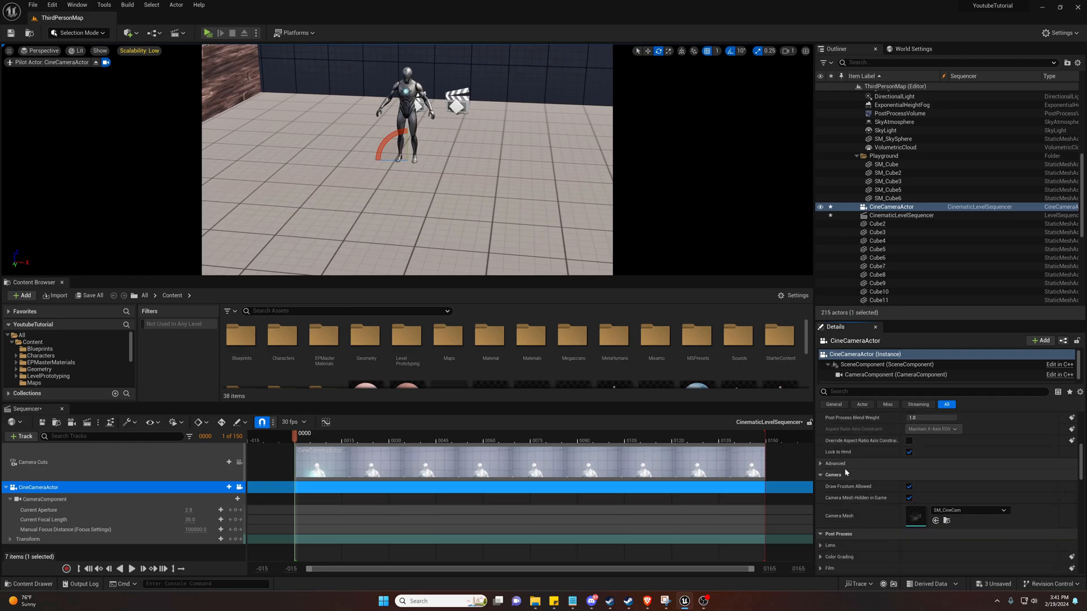
scroll(846, 471, down, 3)
scroll(835, 470, up, 7)
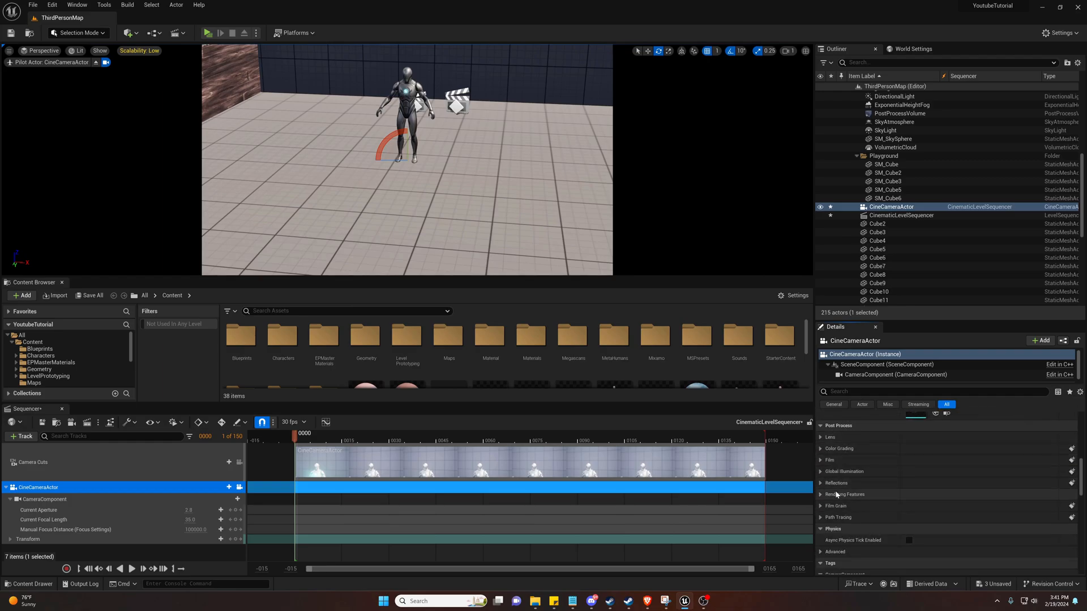
scroll(836, 494, up, 10)
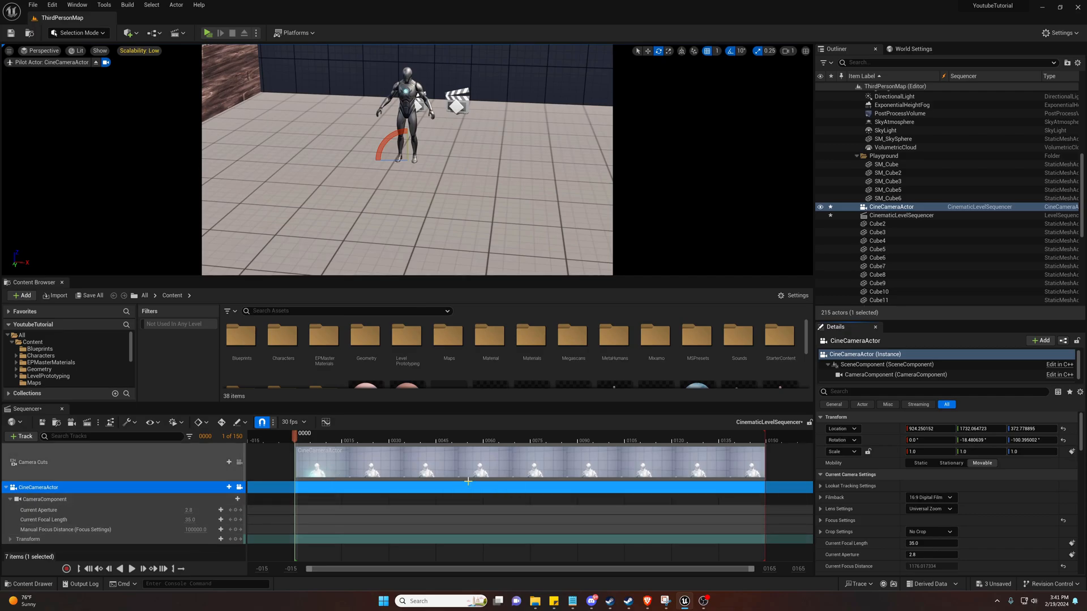
Extend the end of the sequence's playback range to frame 602
ctrl+scroll(468, 481, down, 3)
ctrl+scroll(468, 482, down, 5)
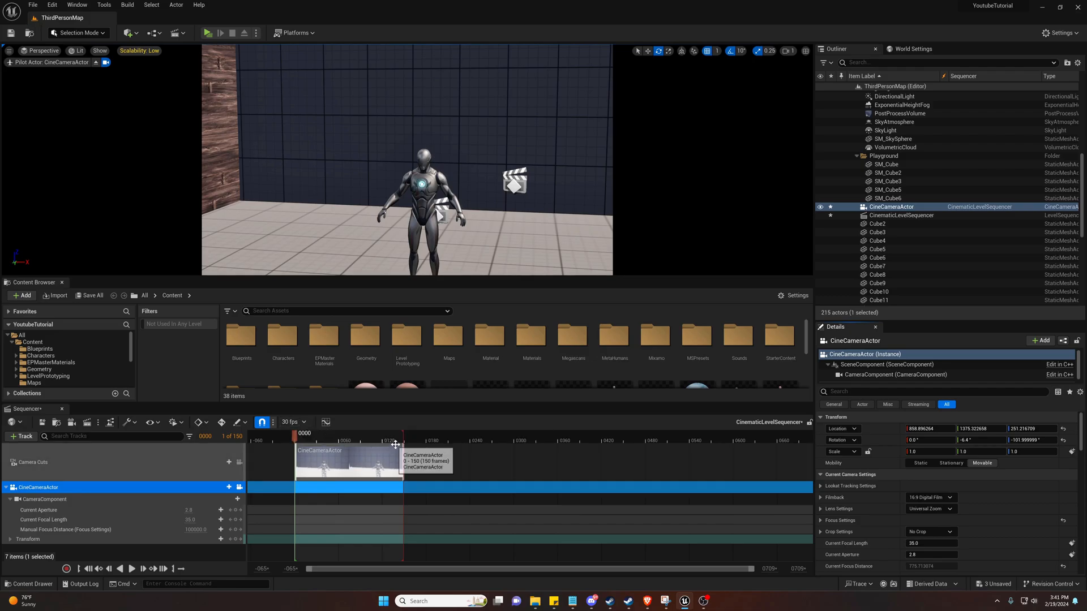
drag(453, 441, 724, 445)
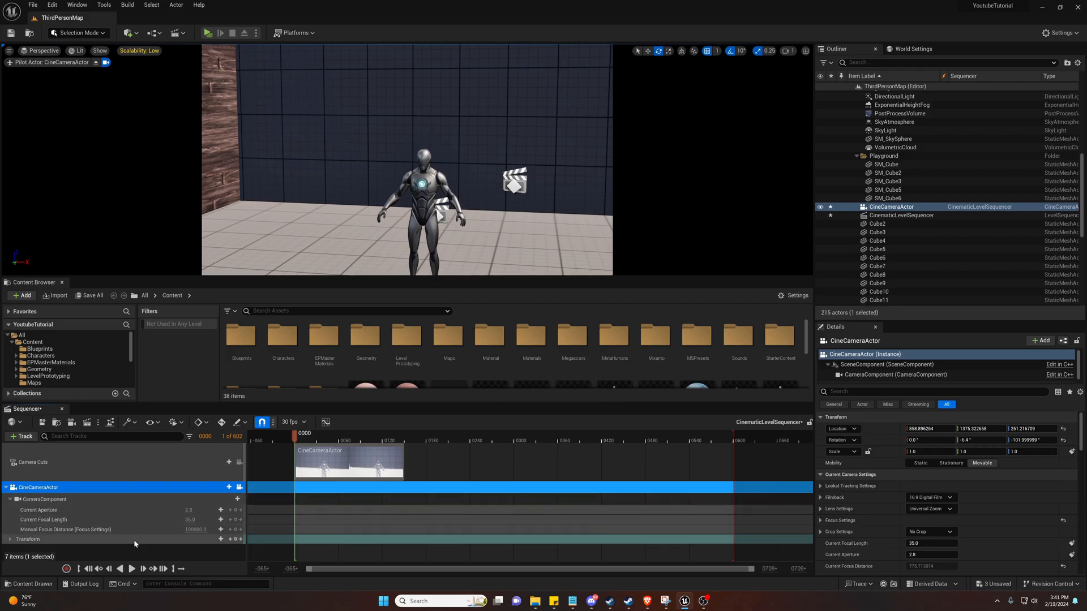
Record a piloted camera take of about 560 frames through the level, ending on a close-up of the mannequin's upper body
click(66, 569)
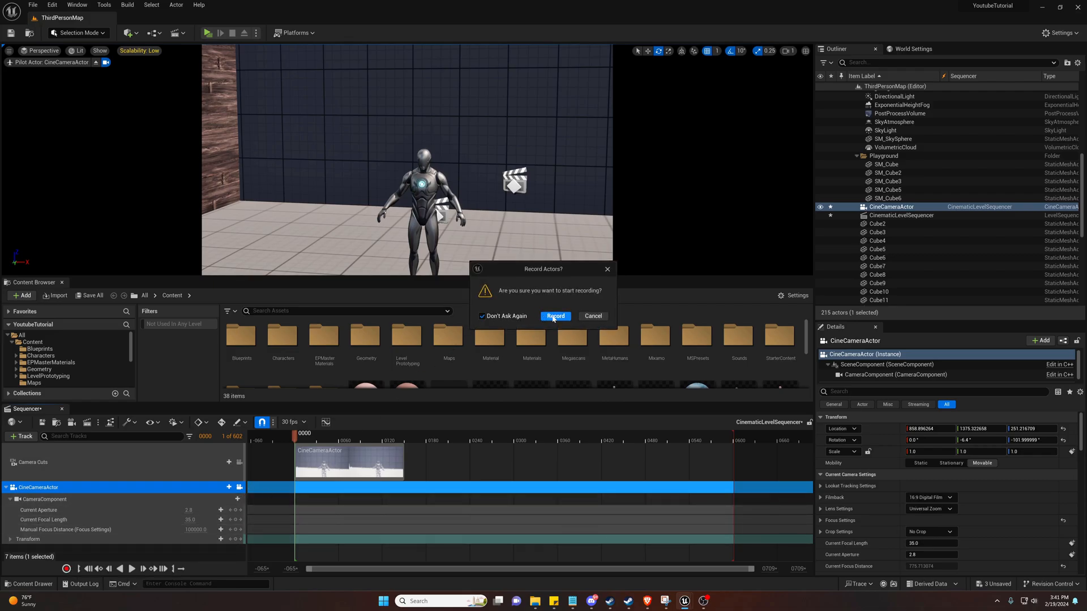
click(554, 317)
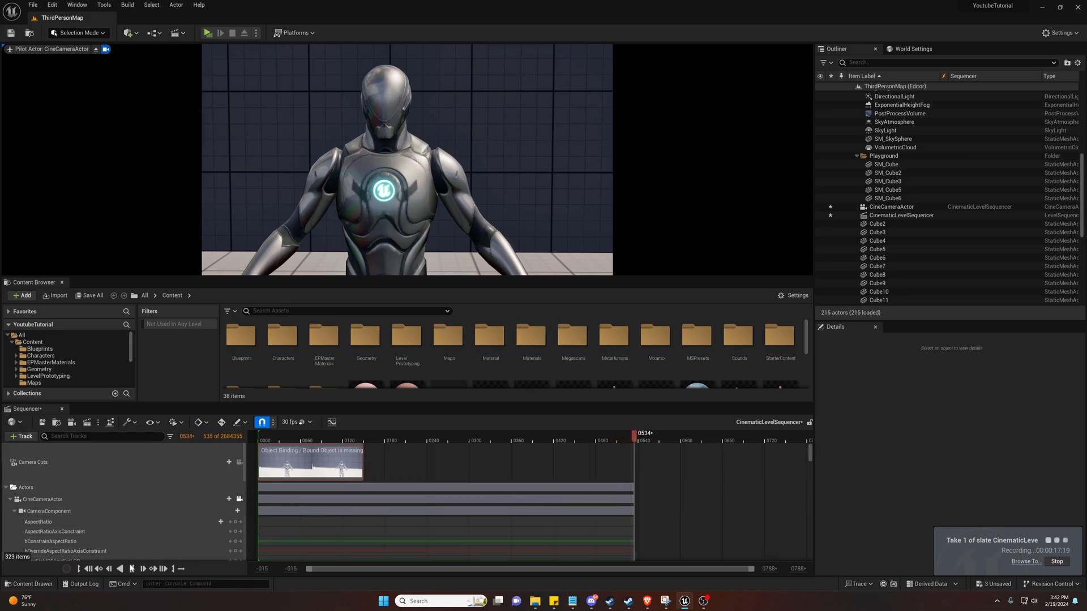
click(66, 568)
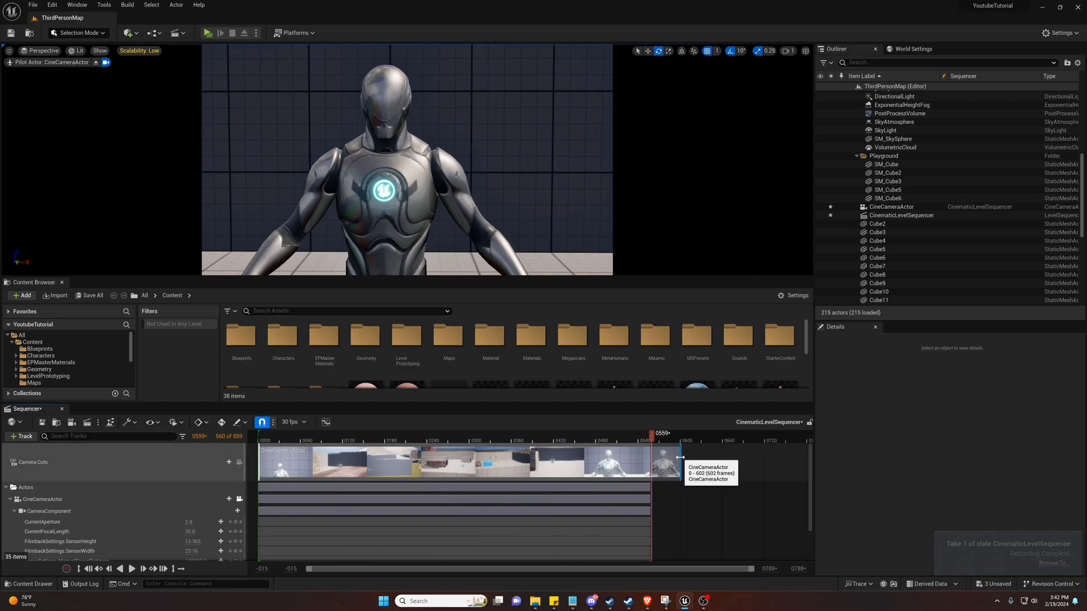
Trim the camera cut to end at frame 560 and play back the recorded camera movement
drag(679, 460, 656, 460)
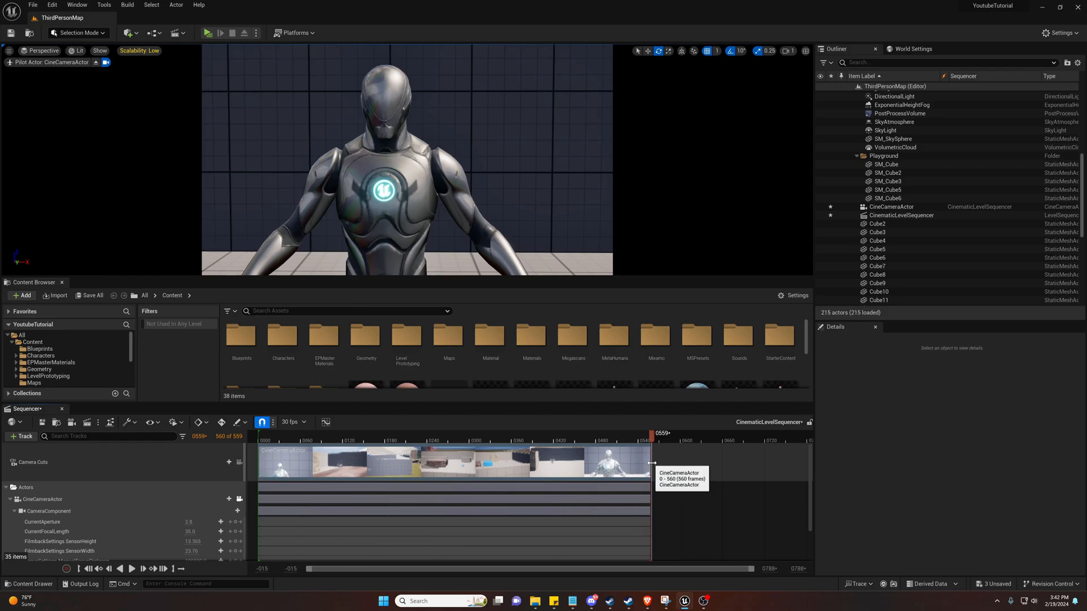
click(132, 569)
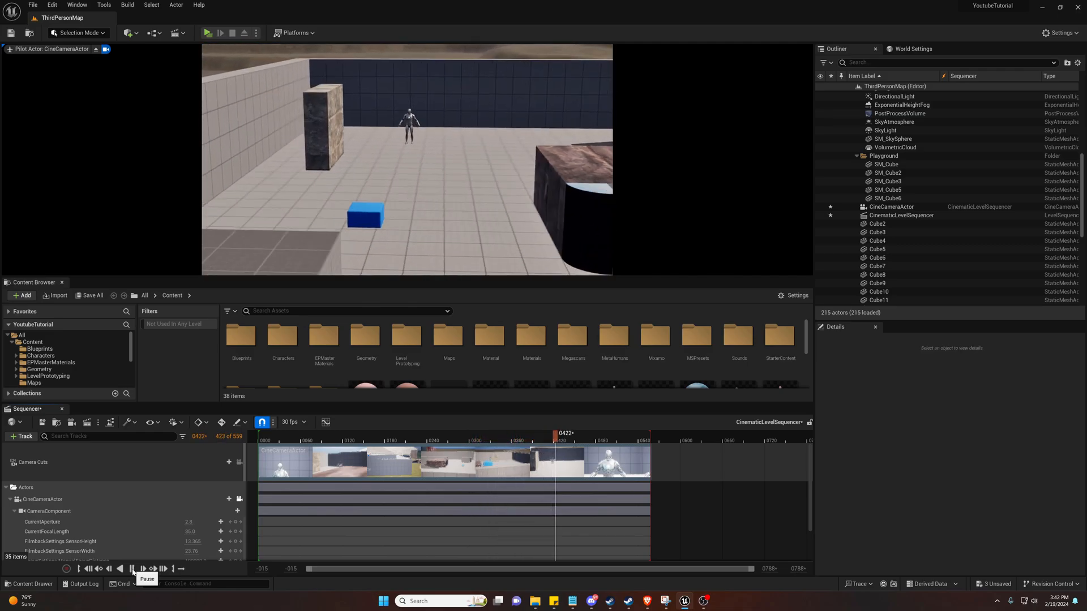
click(133, 569)
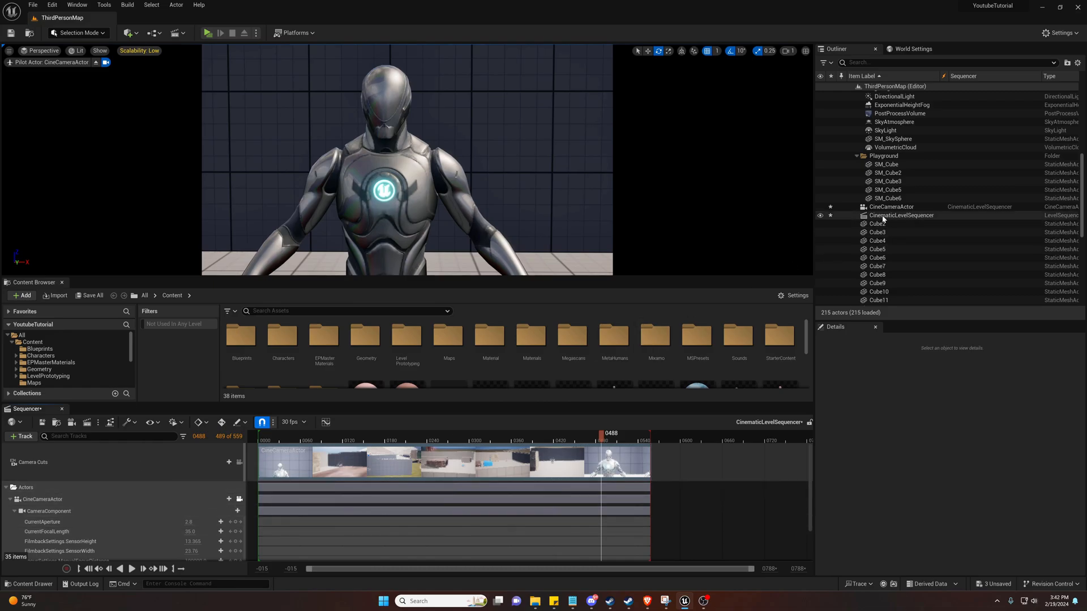
Filter the level's actors by "level" and select the CinematicLevelSequencer actor
click(887, 215)
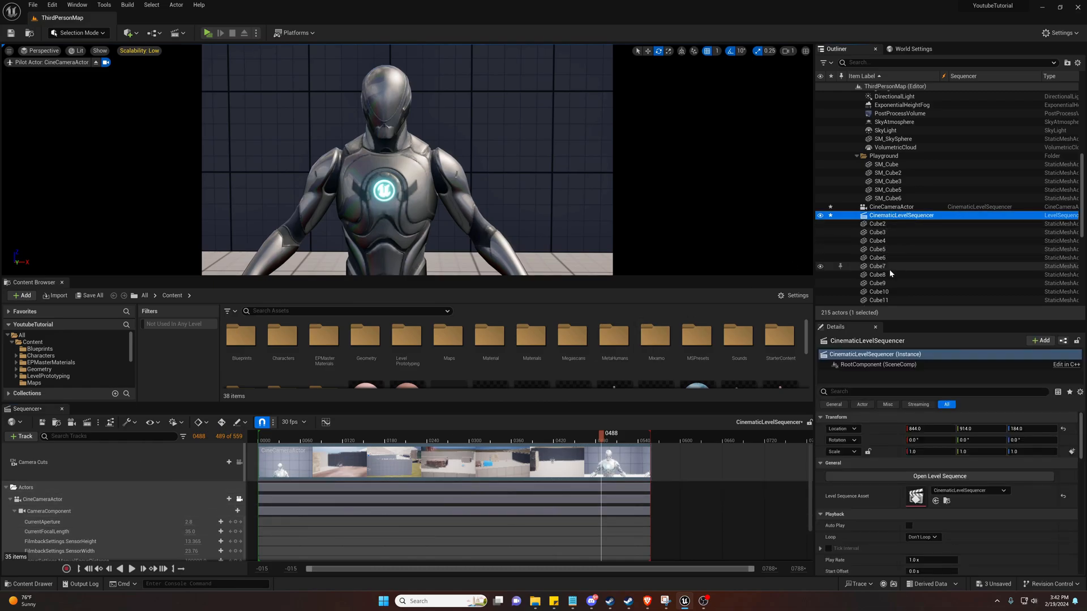
scroll(889, 273, down, 2)
scroll(890, 273, down, 5)
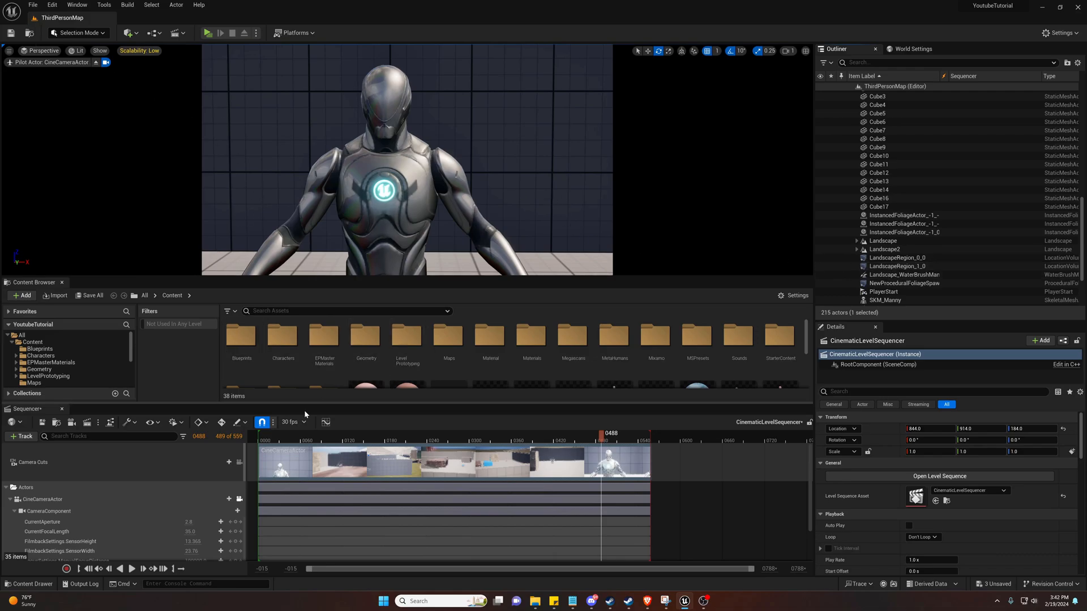
scroll(894, 210, down, 3)
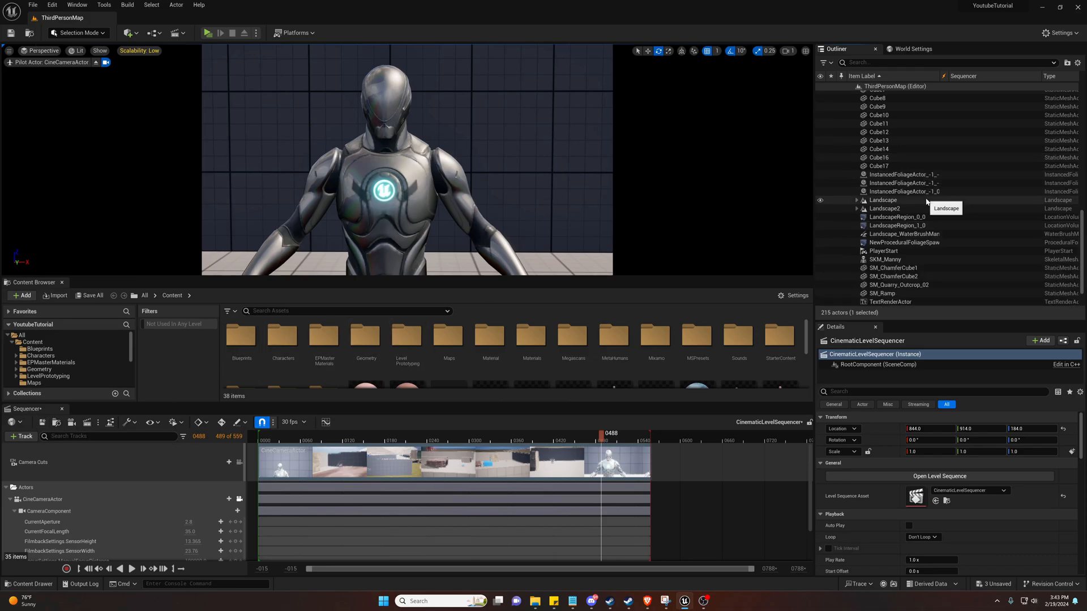
click(891, 303)
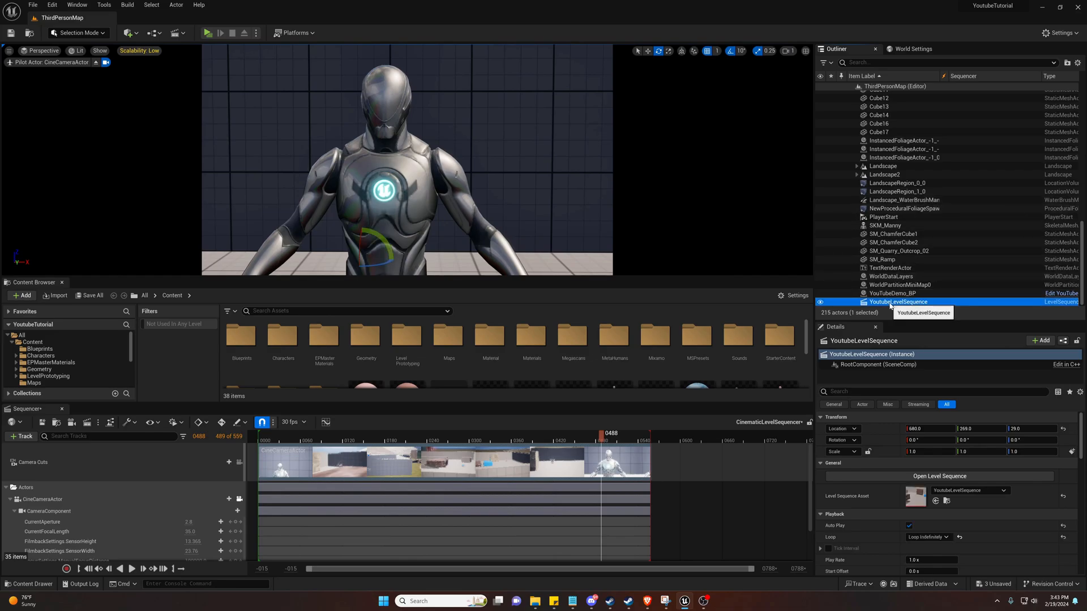
scroll(899, 274, up, 2)
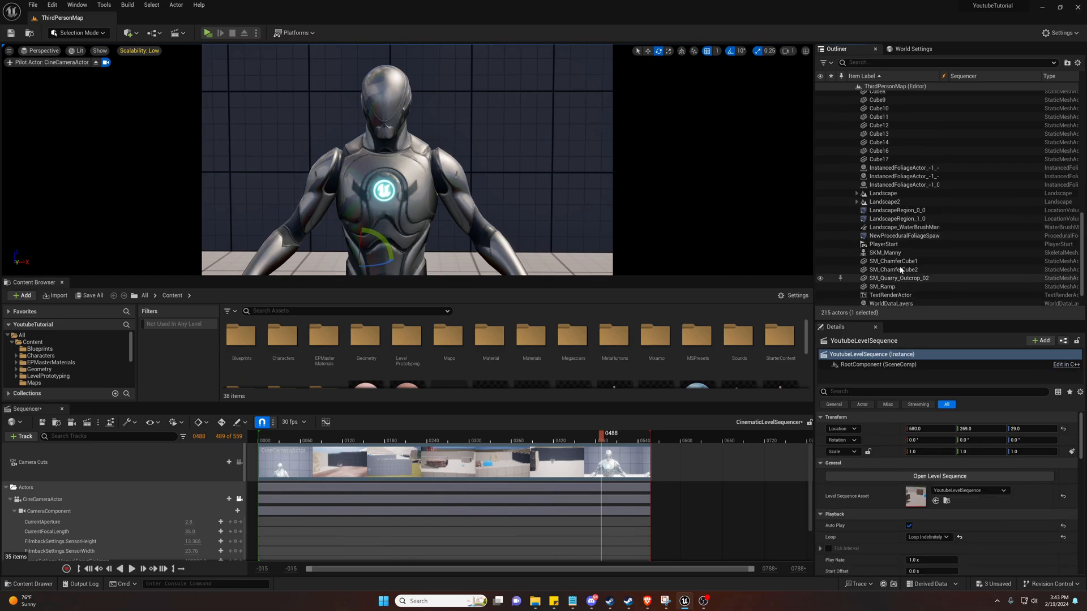
scroll(894, 237, up, 2)
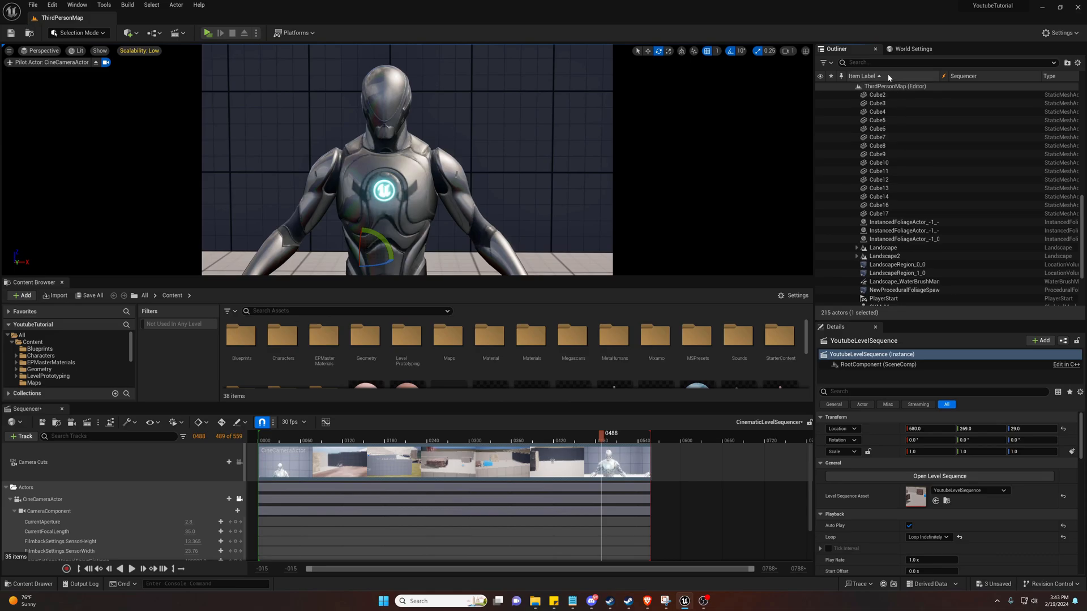
text(level)
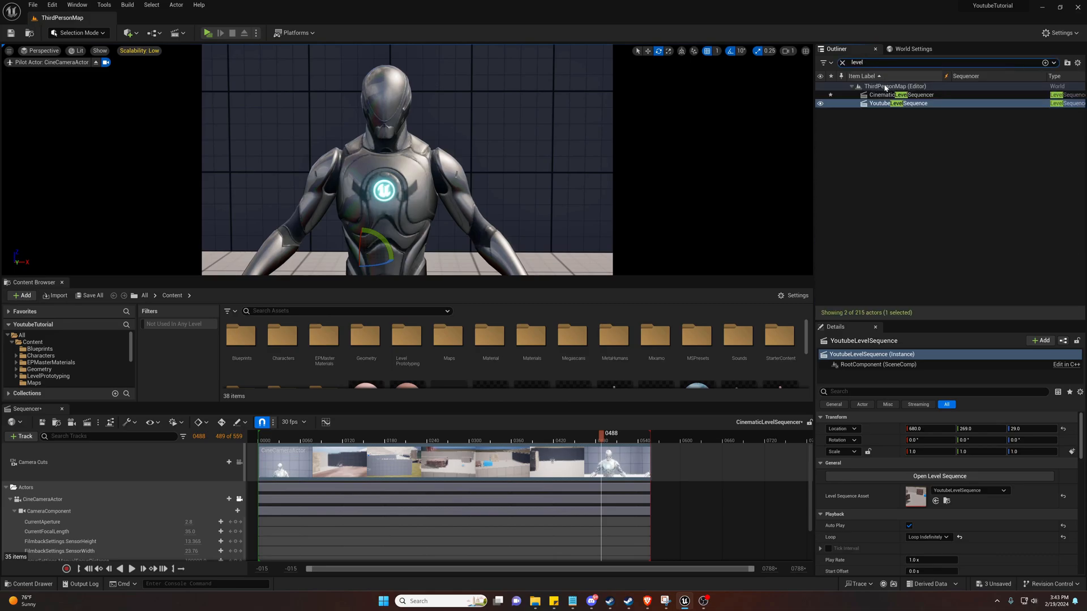
click(897, 95)
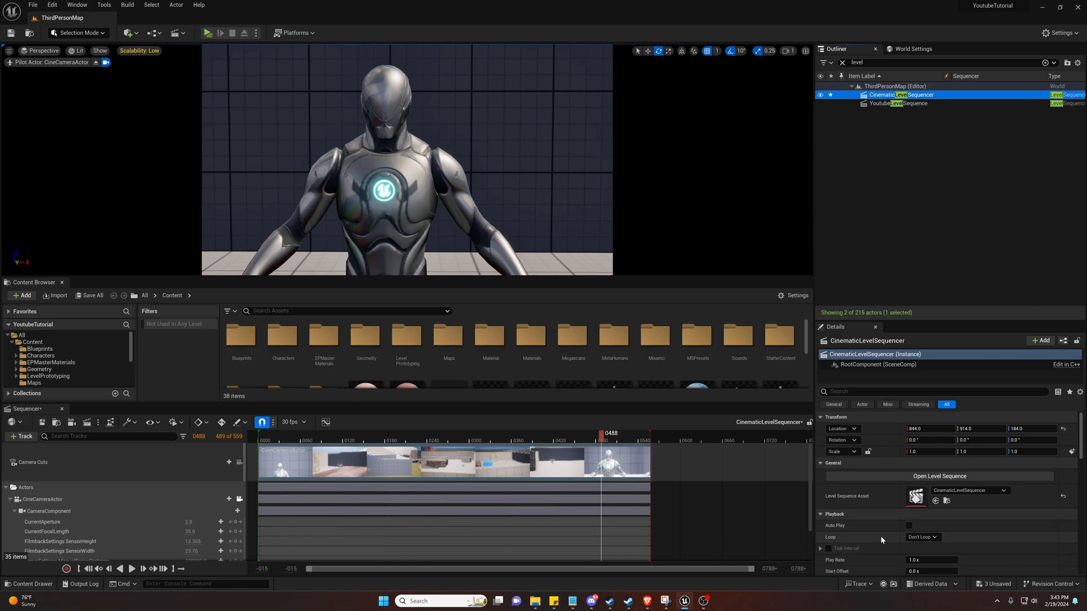
Enable Auto Play and Disable Movement Input for the CinematicLevelSequencer actor
scroll(887, 538, down, 2)
click(908, 471)
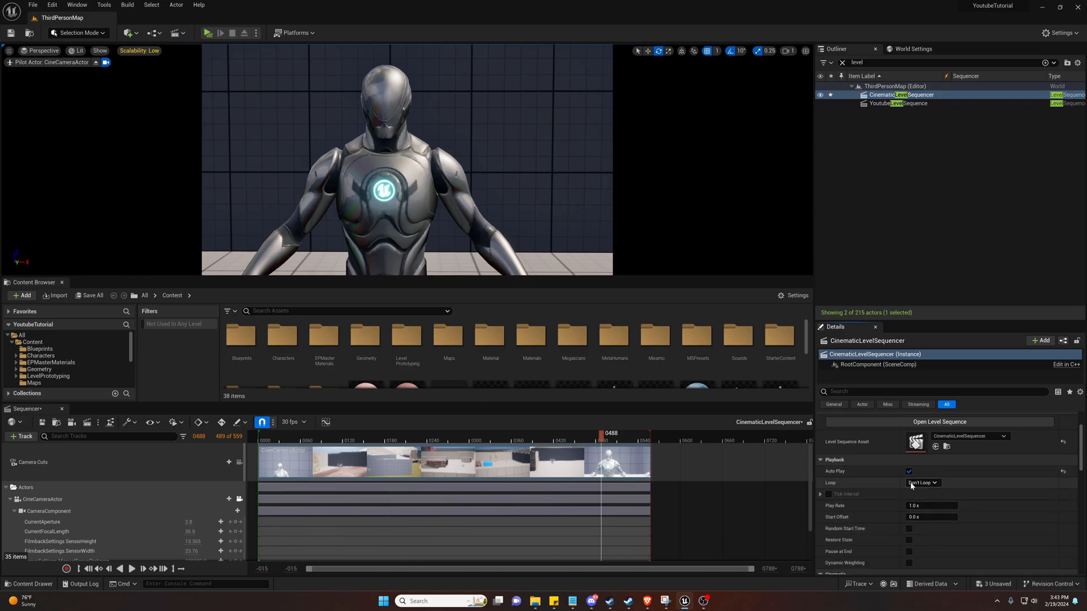
scroll(888, 533, down, 1)
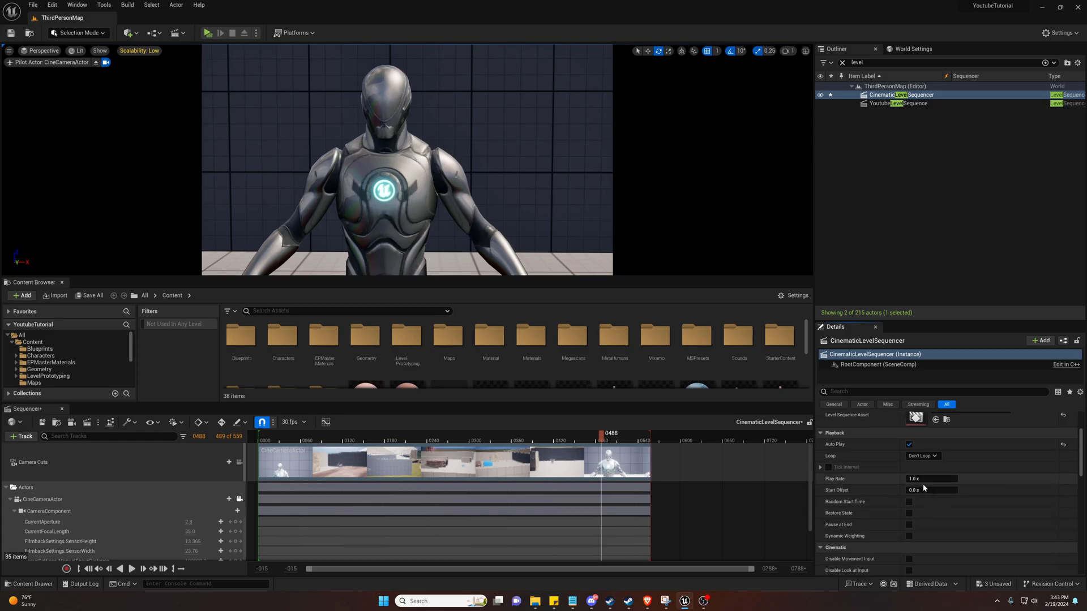
scroll(902, 535, down, 1)
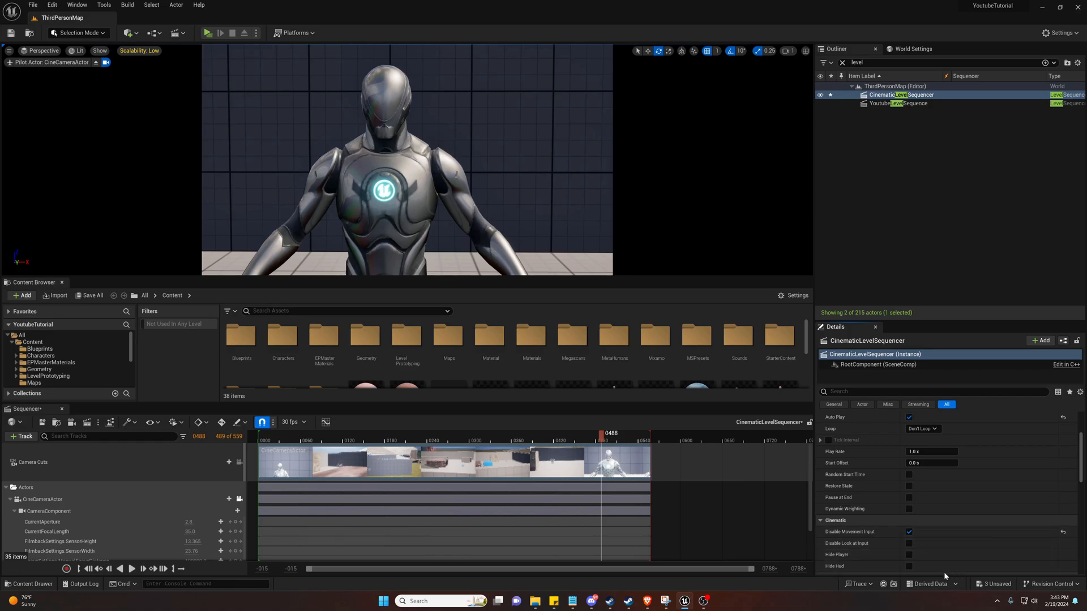
scroll(912, 555, down, 1)
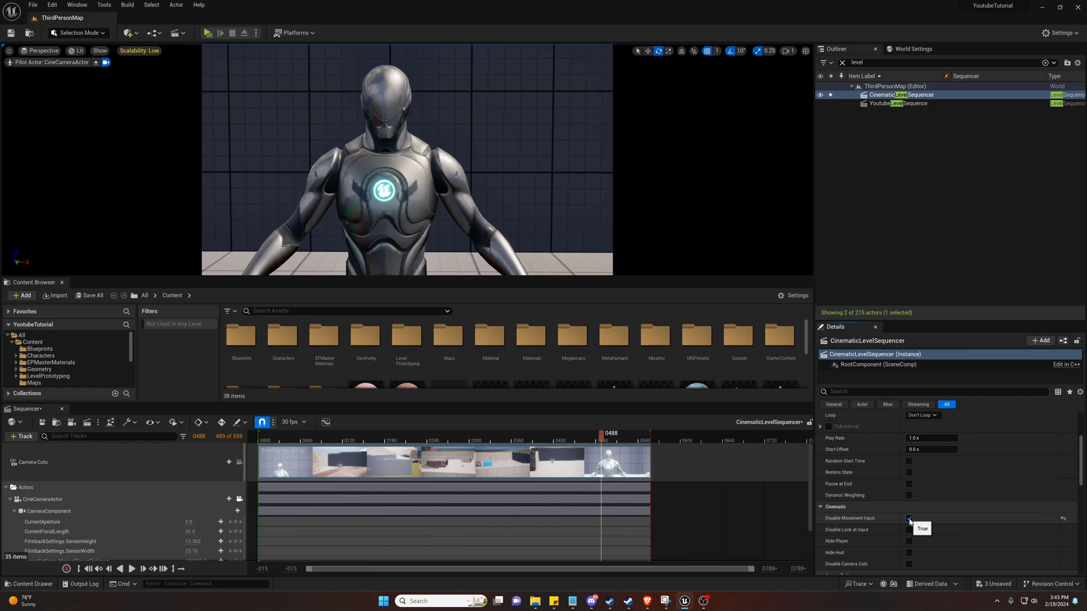
scroll(909, 521, up, 3)
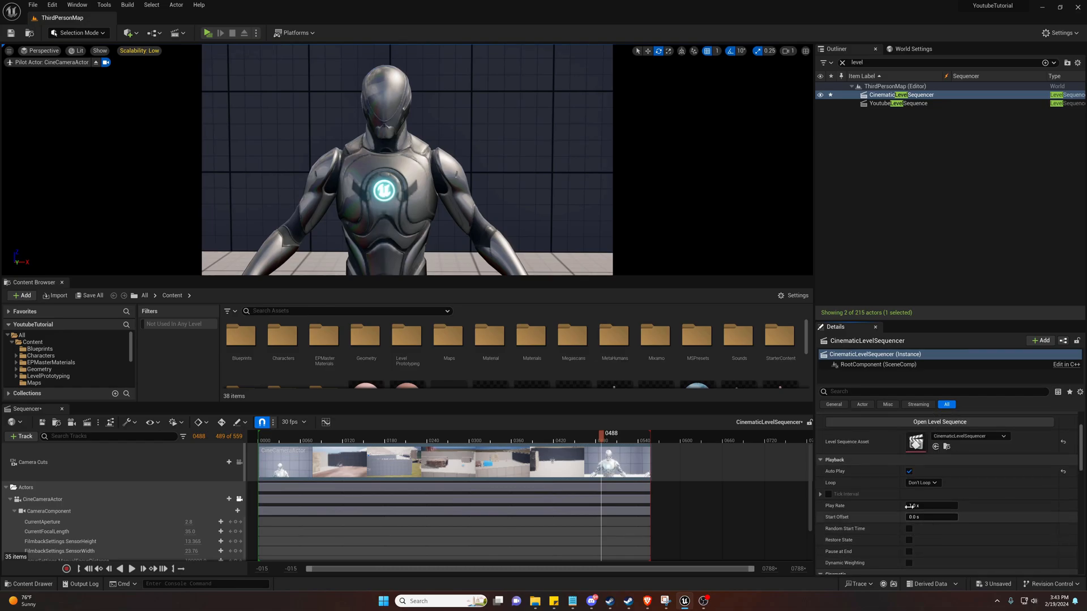
scroll(910, 488, down, 2)
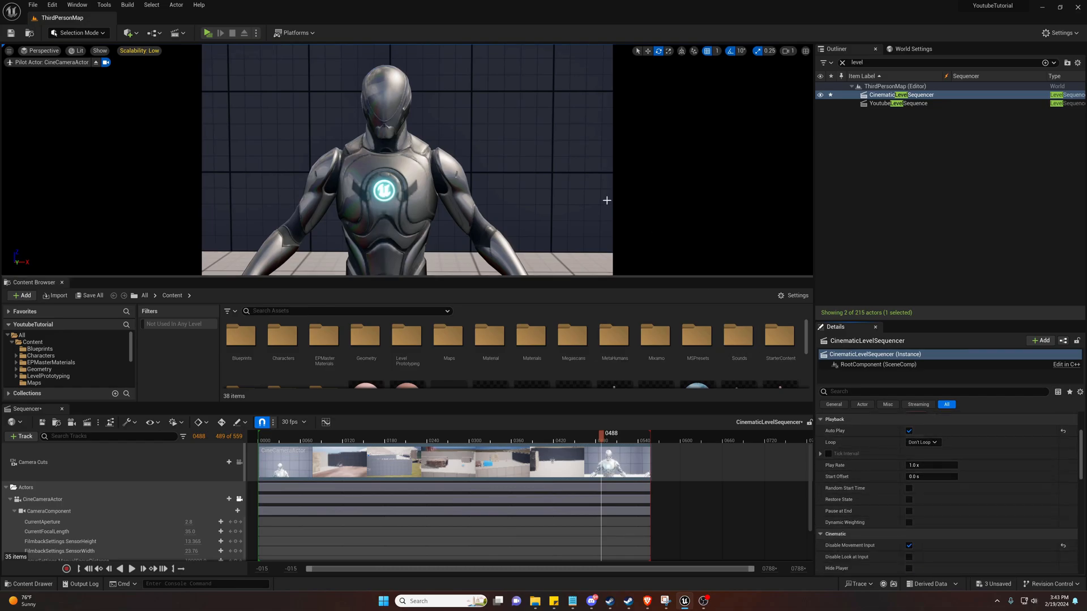
Play the level to check the automatic cinematic, run the character around the map, and end the preview
click(207, 33)
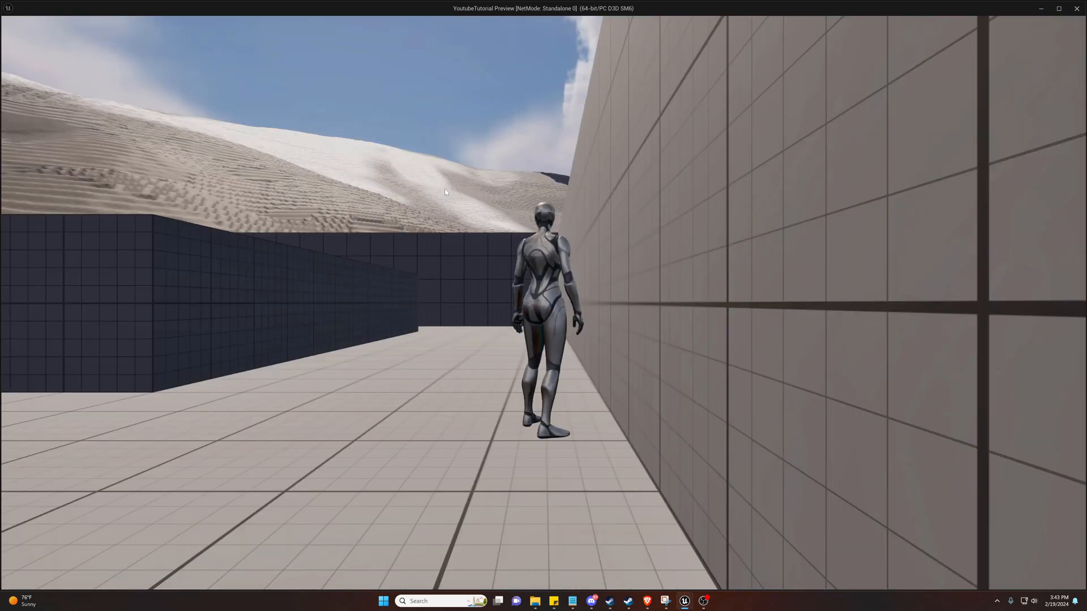
click(444, 189)
key(w)
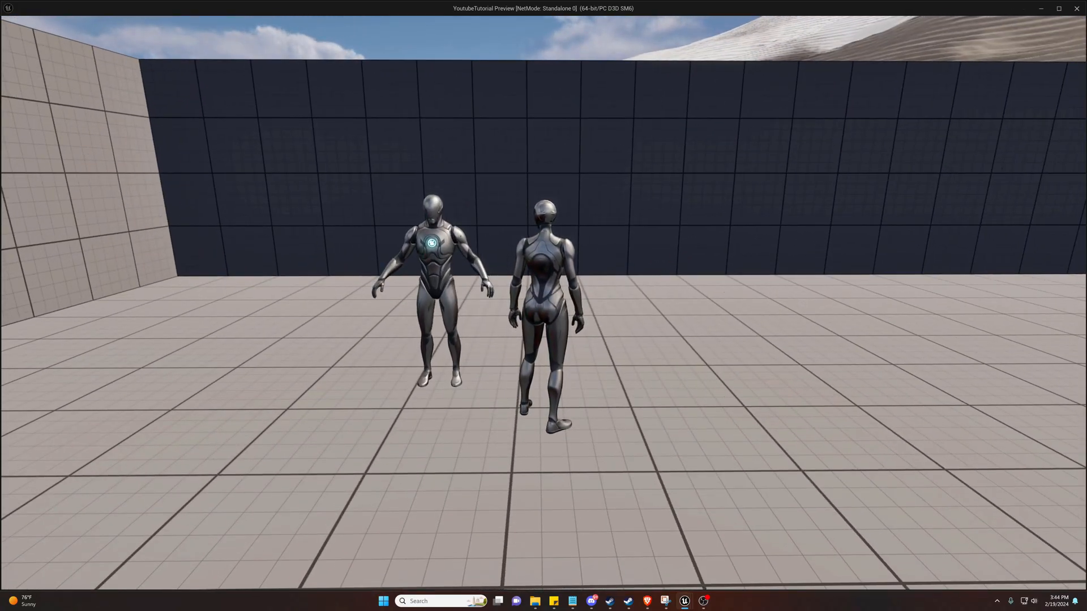
key(w)
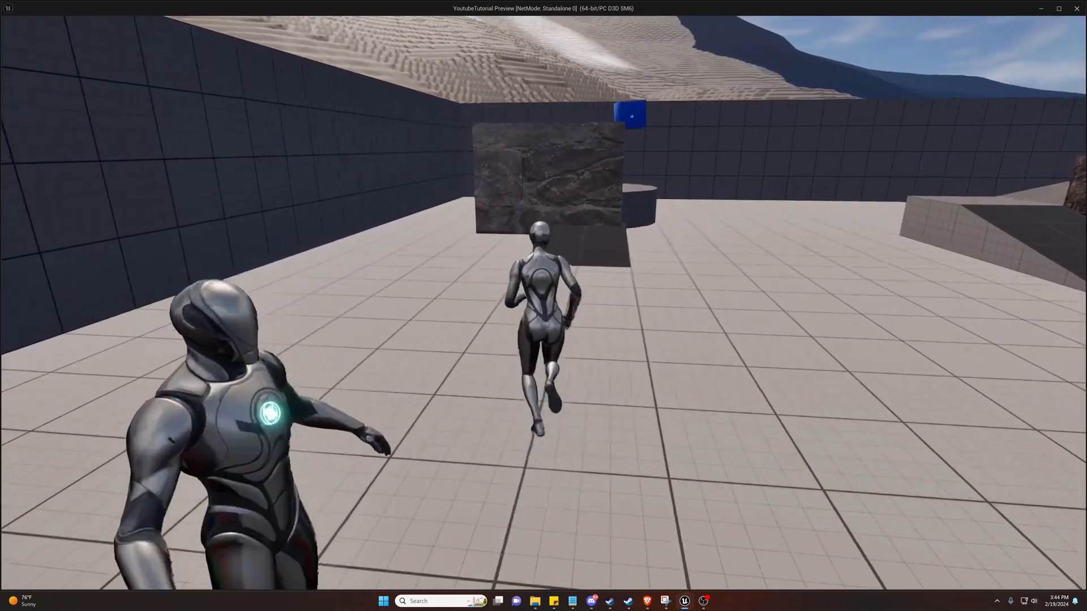
key(w)
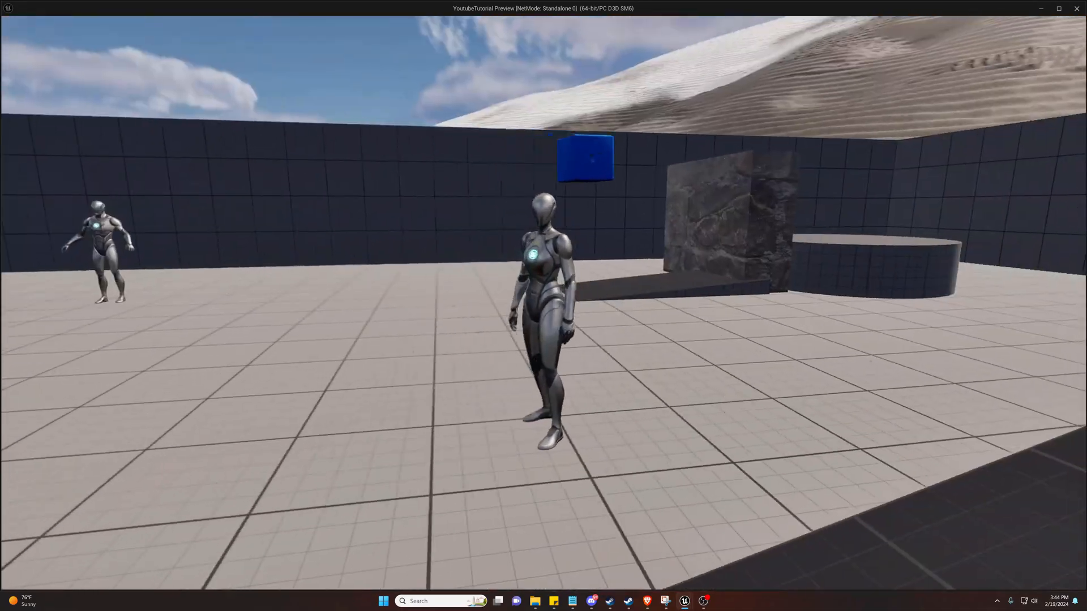
key(w)
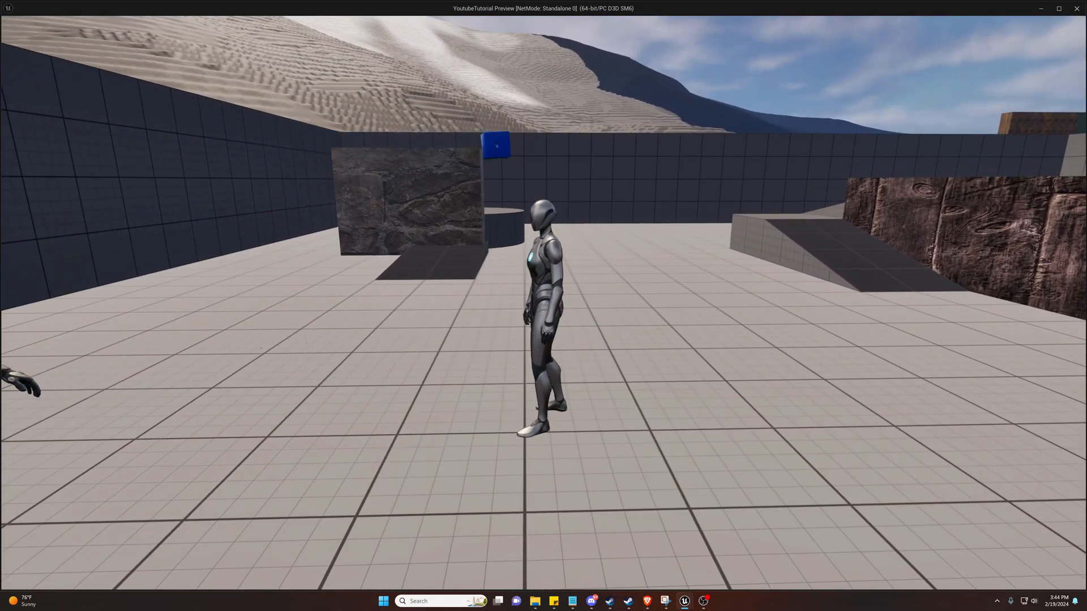
key(w)
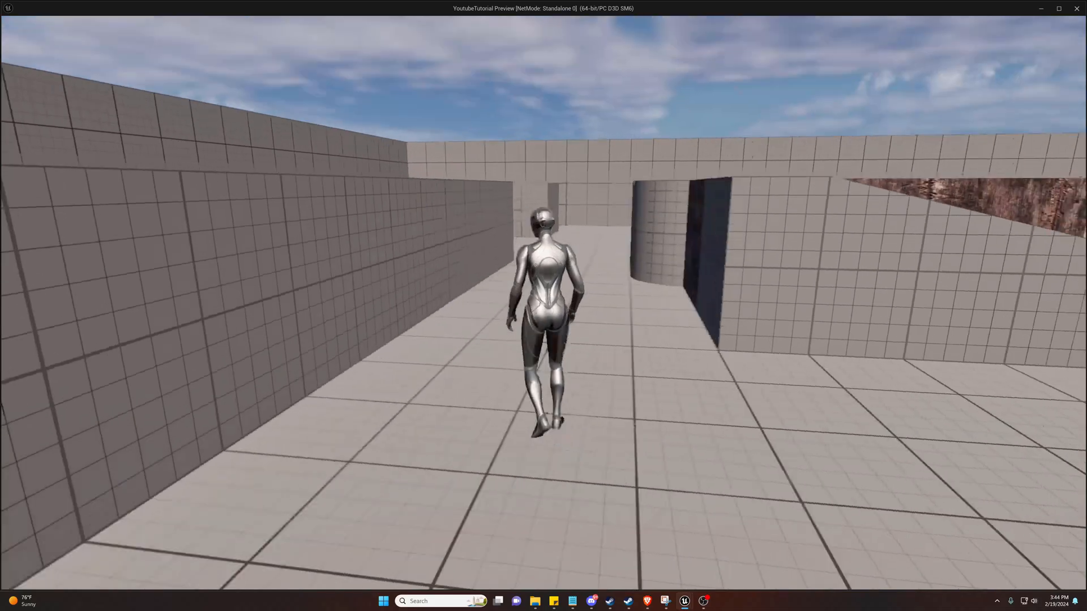
key(w)
key(w)
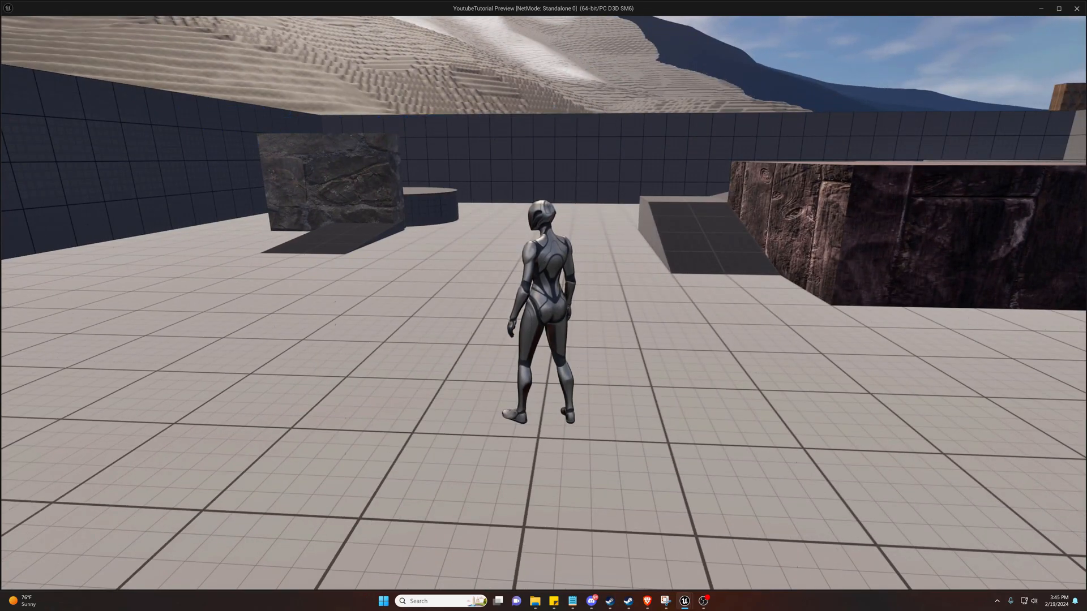
key(Escape)
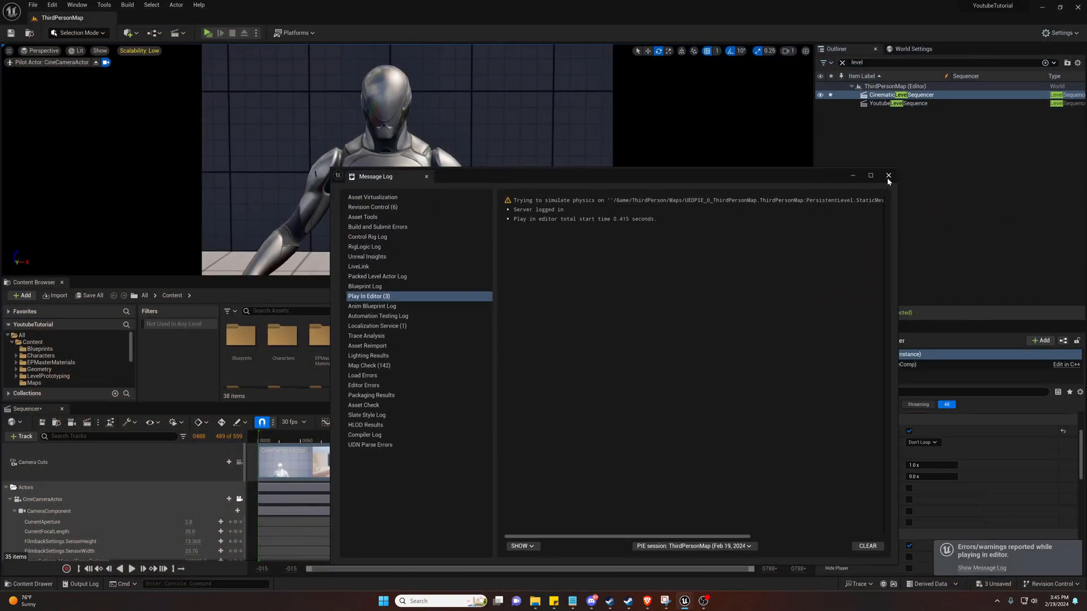